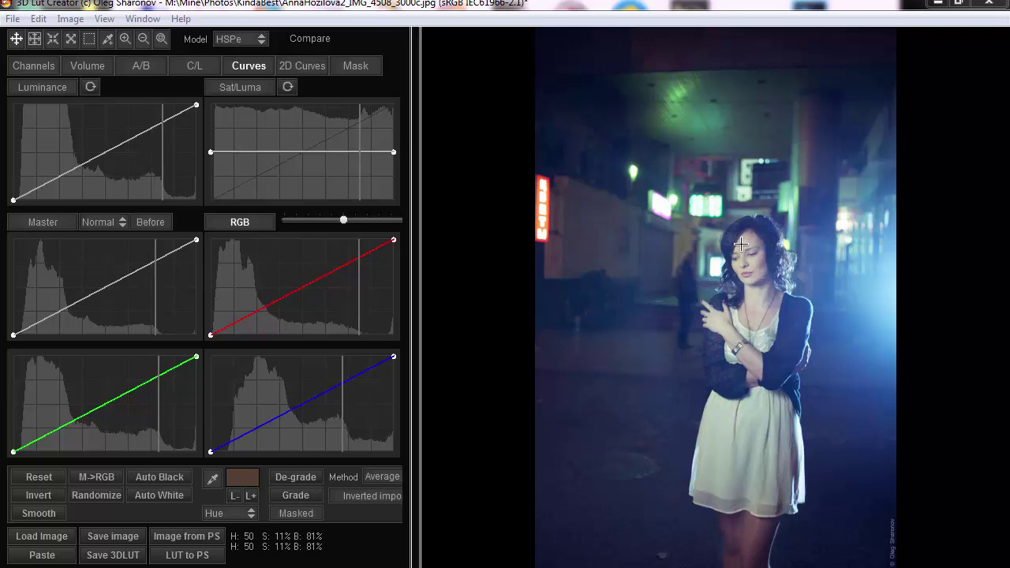
Step: Open the Analyzer and sample the woman's face, chest and hand skin tones
key("a")
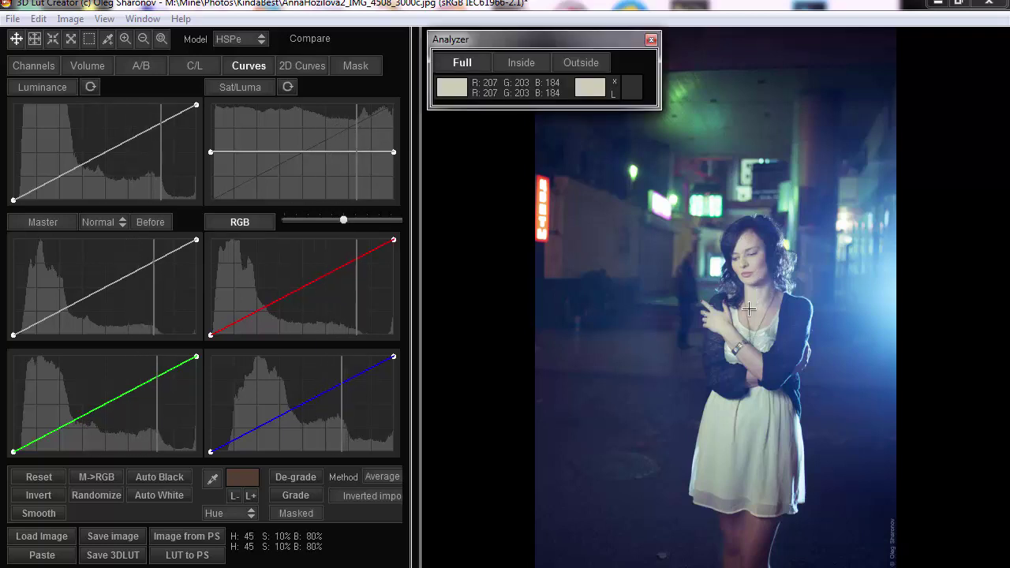
left_click(750, 356)
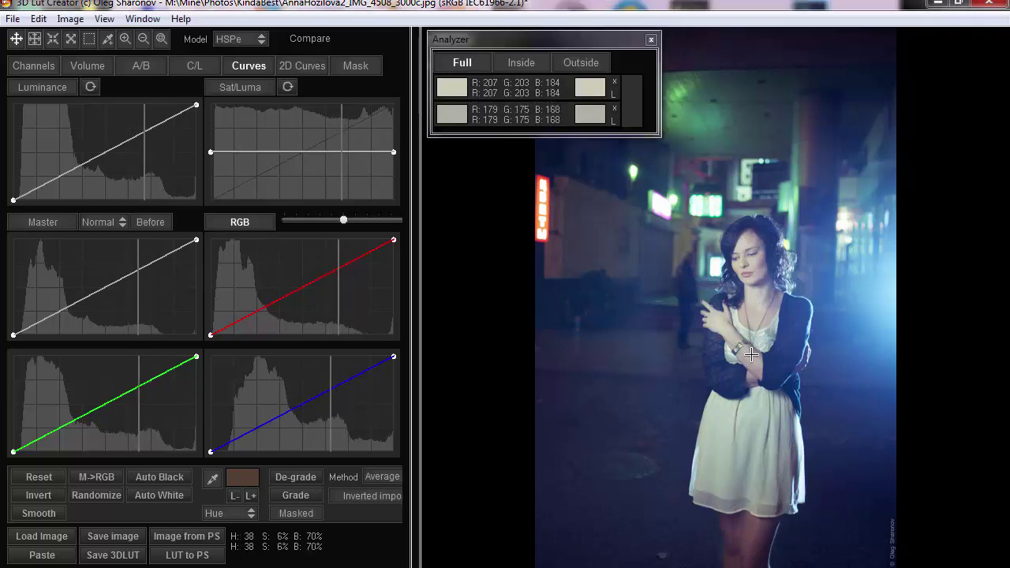
left_click(750, 364)
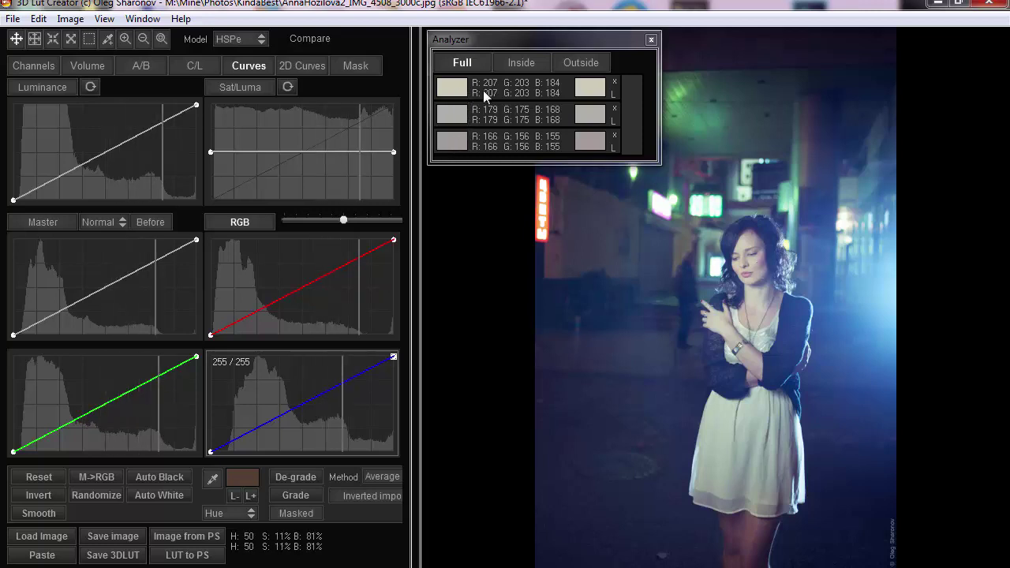
Step: Switch all three sample readouts to HSV, giving H50, H38 and H5
left_click(512, 83)
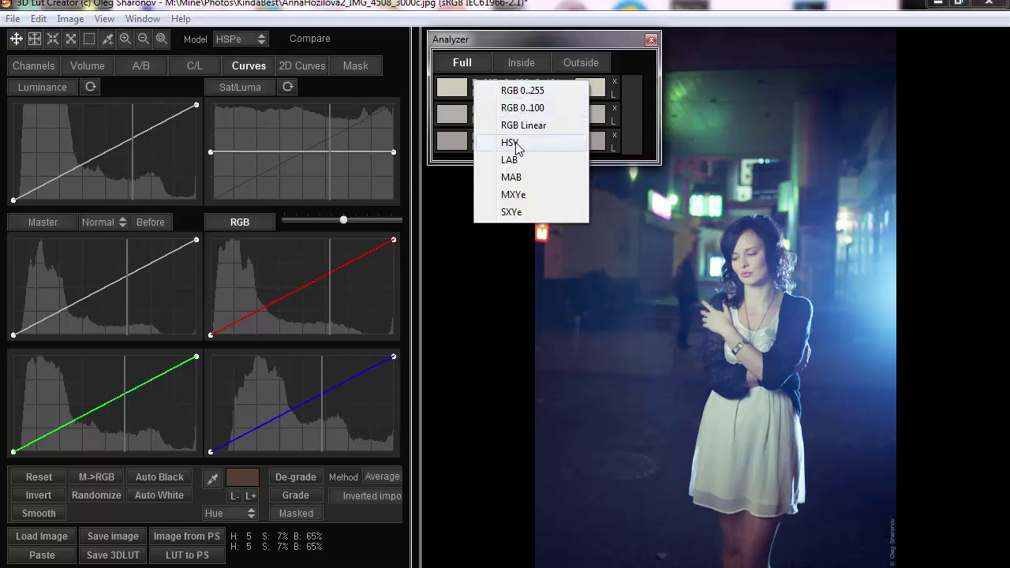
left_click(518, 143)
left_click(517, 113)
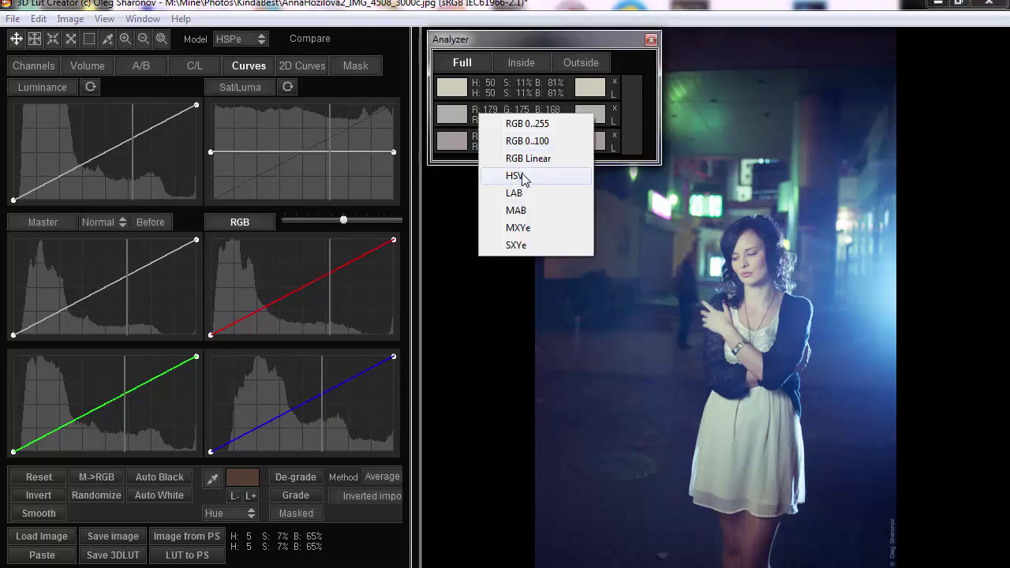
left_click(519, 175)
left_click(519, 142)
left_click(521, 200)
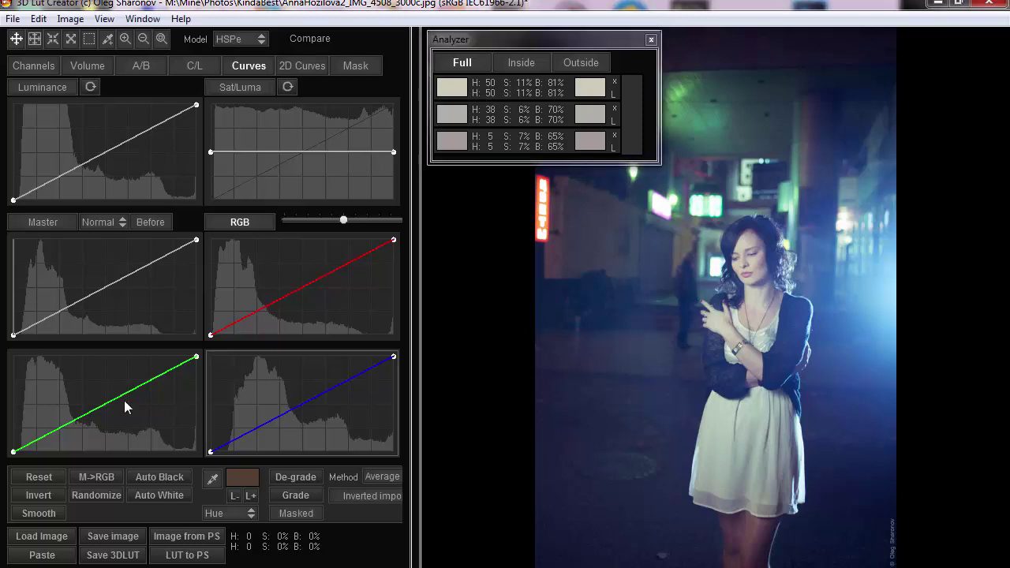
Step: Try bending the green curve, reset it straight, then bring up the matching-mode list
left_click_drag(106, 404, 108, 410)
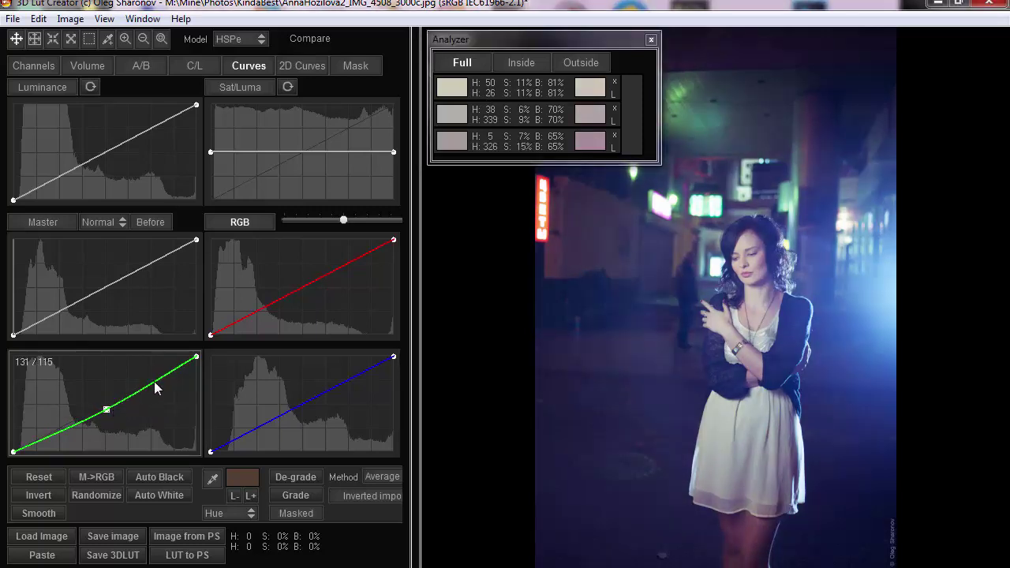
left_click_drag(162, 375, 161, 379)
left_click_drag(105, 410, 101, 404)
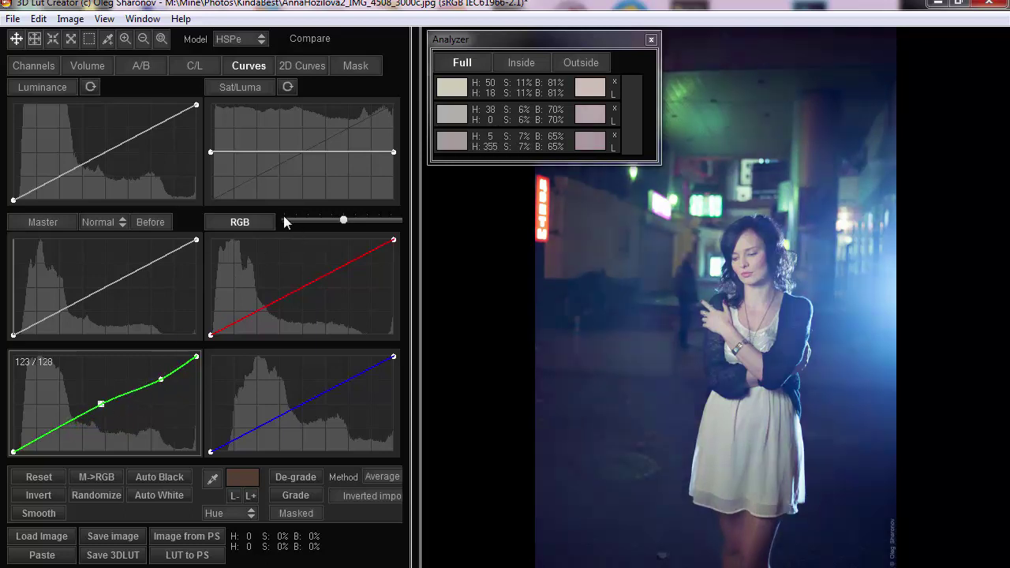
left_click(246, 222)
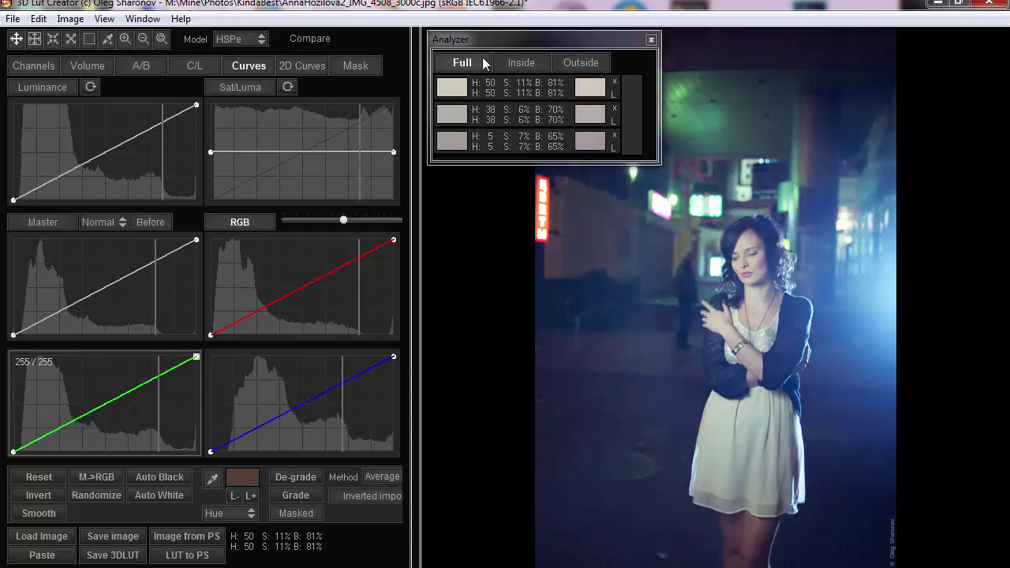
left_click(214, 480)
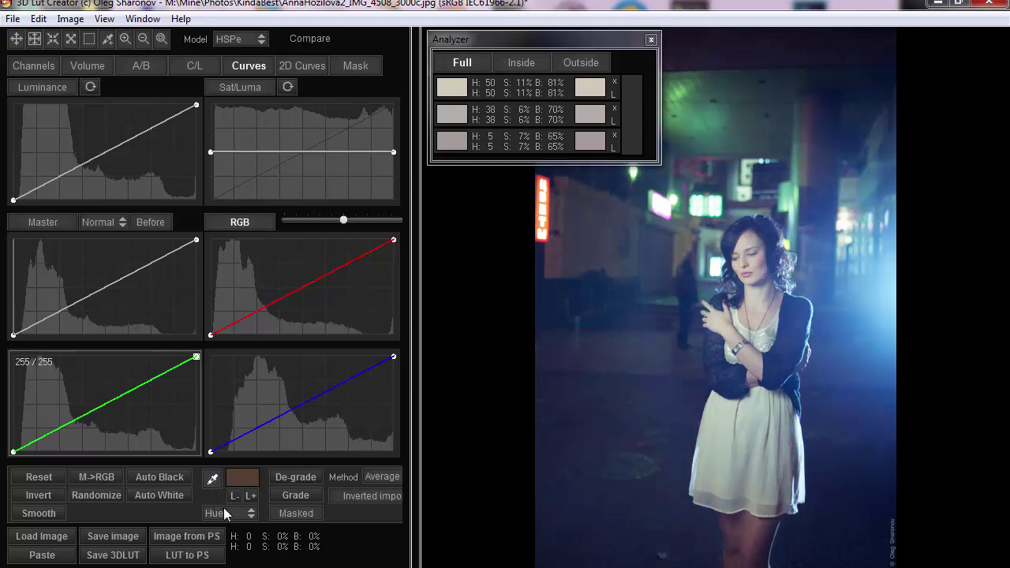
left_click(223, 512)
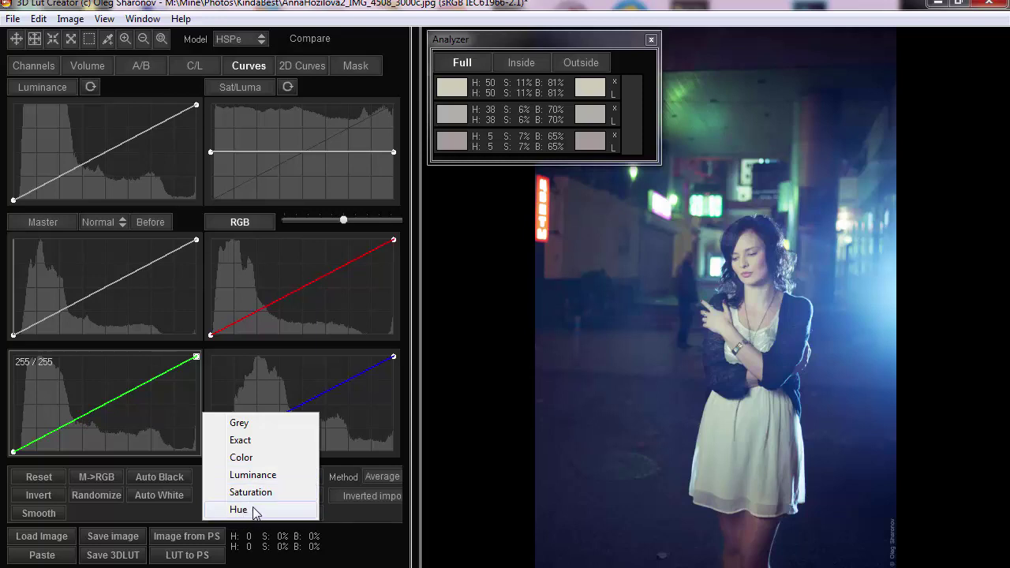
Step: In Saturation mode, warm and saturate the second and third skin samples, bending the RGB curves
left_click(263, 492)
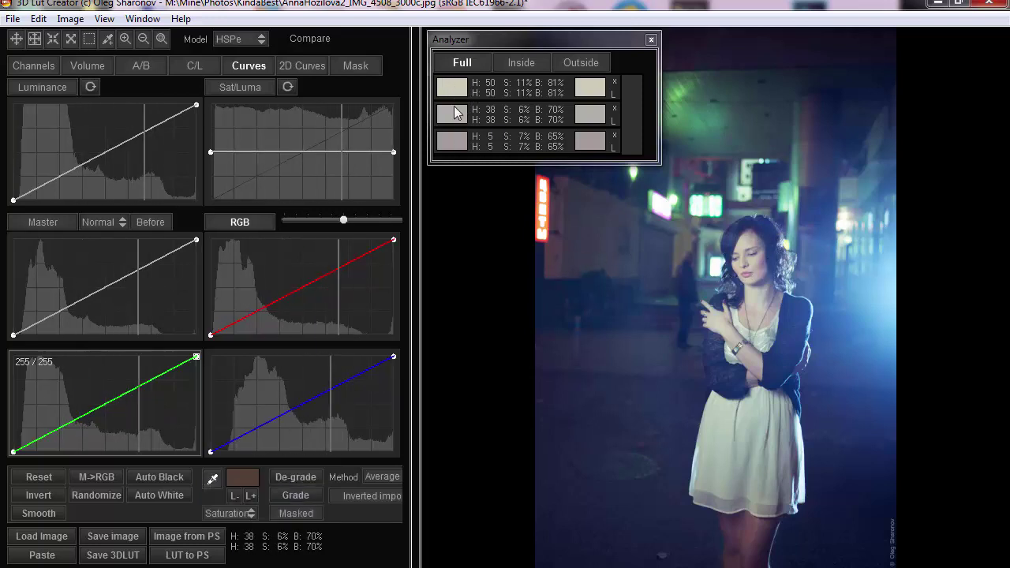
left_click(455, 92)
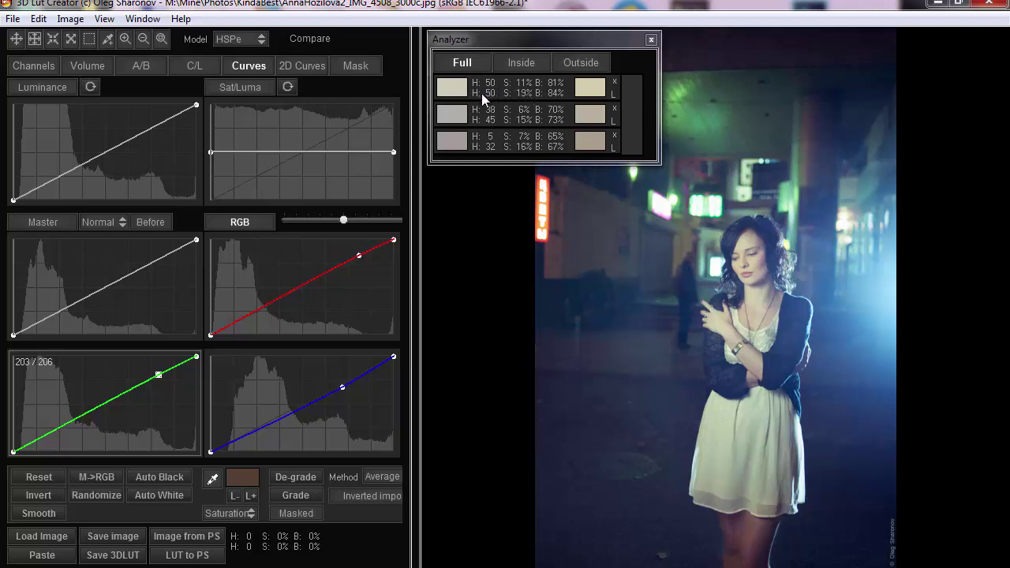
mouse_move(452, 141)
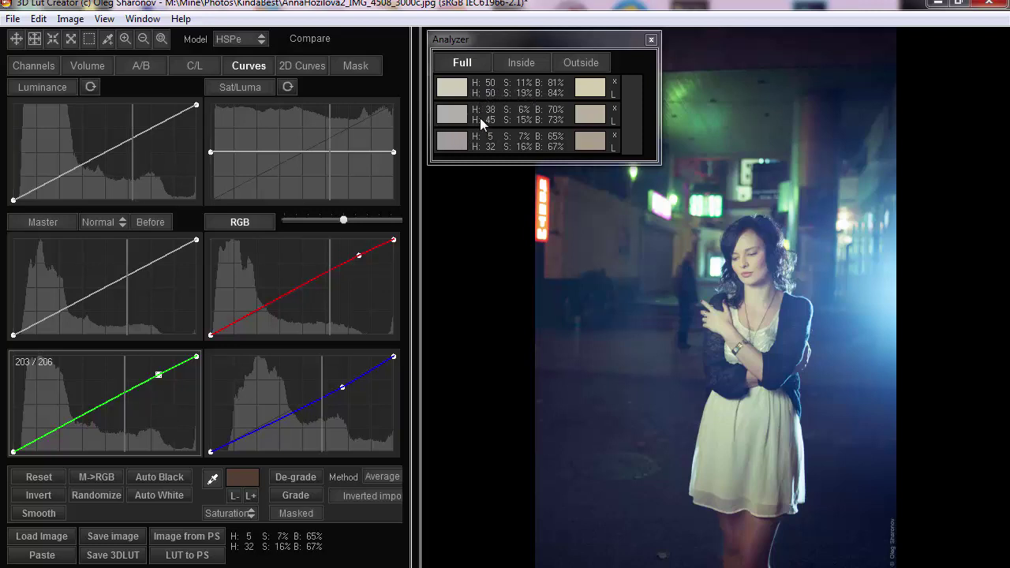
left_click_drag(454, 115, 456, 99)
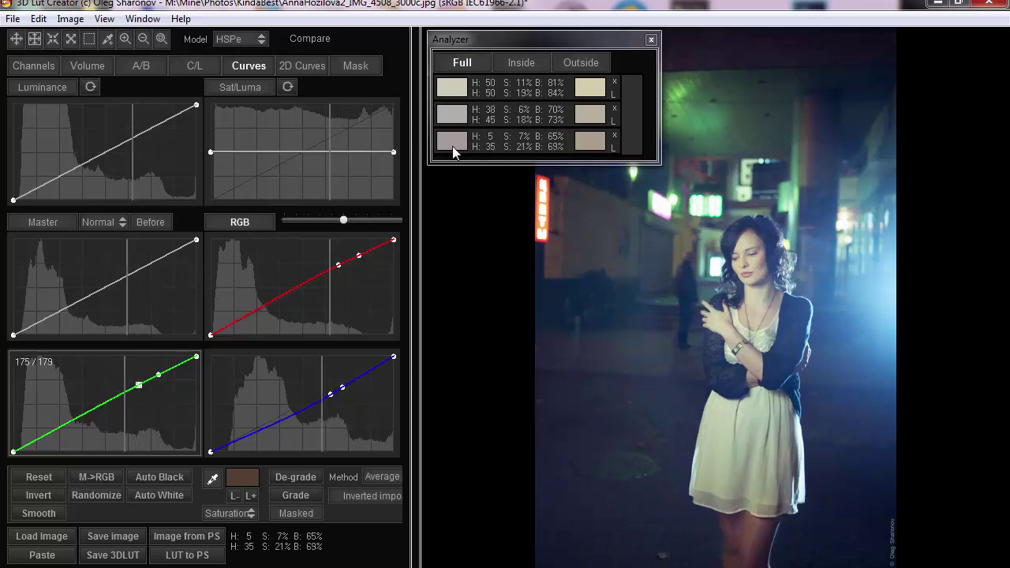
mouse_move(452, 146)
left_mouse_down()
mouse_move(451, 76)
mouse_move(450, 89)
left_mouse_up()
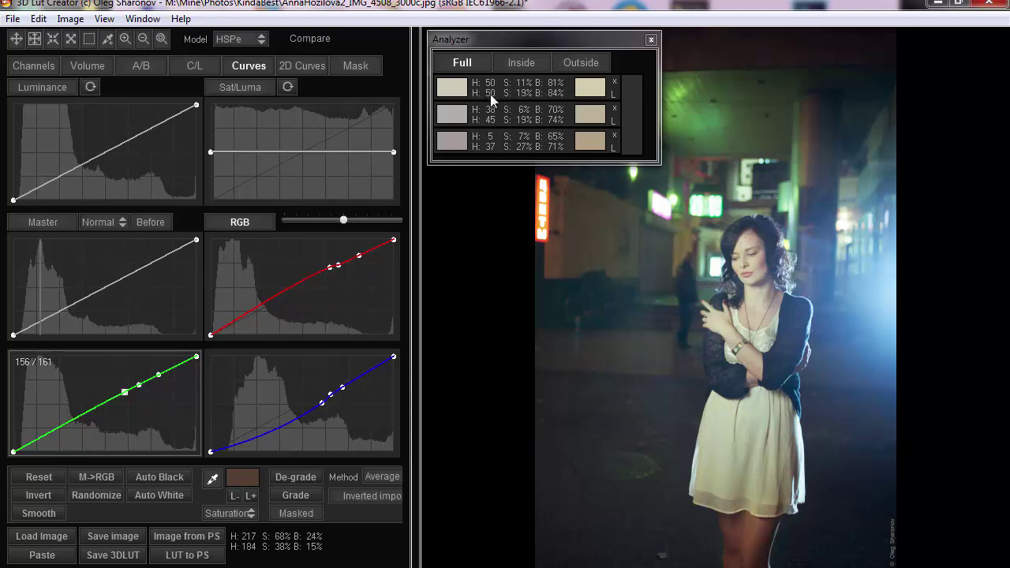
Step: In Hue mode, shift all three skin samples' hues toward red
left_click(235, 514)
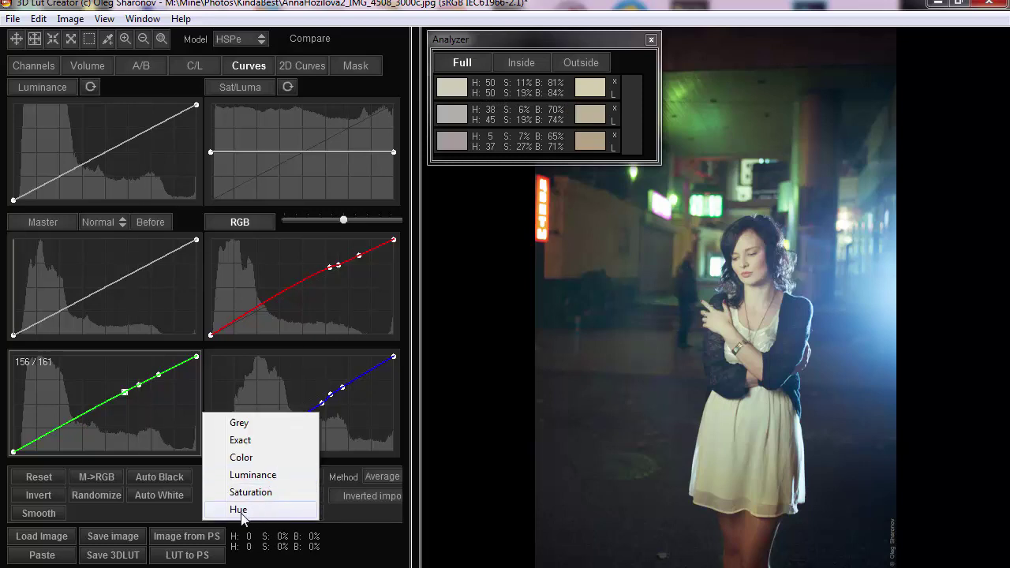
left_click(239, 510)
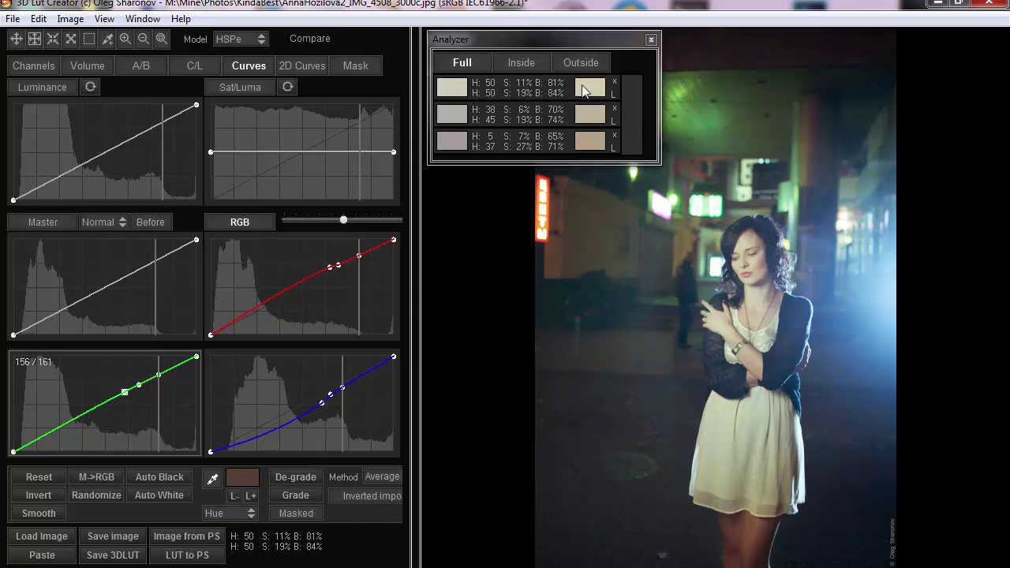
mouse_move(590, 89)
left_mouse_down()
mouse_move(594, 140)
mouse_move(599, 76)
left_mouse_up()
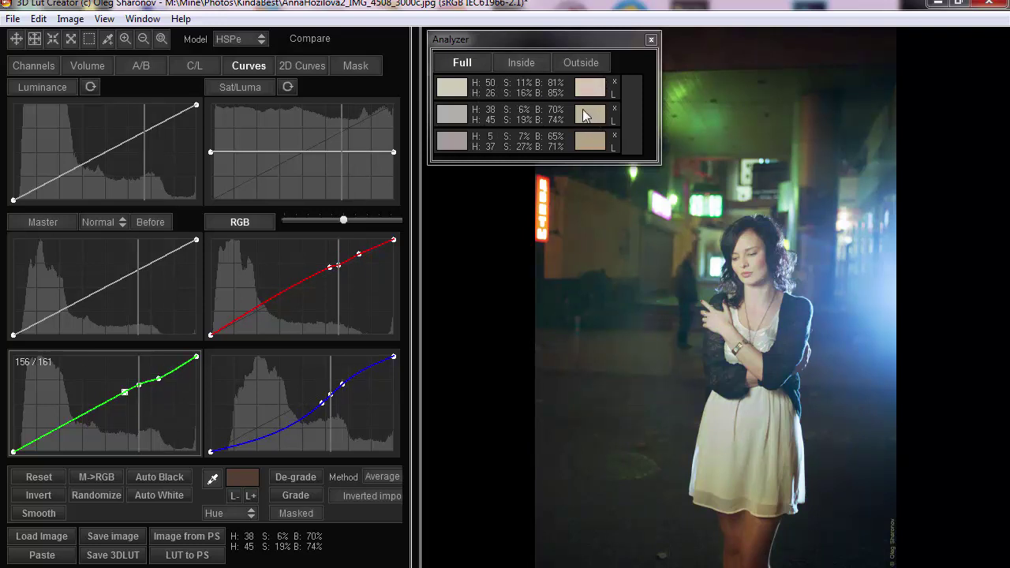
left_click_drag(587, 114, 590, 100)
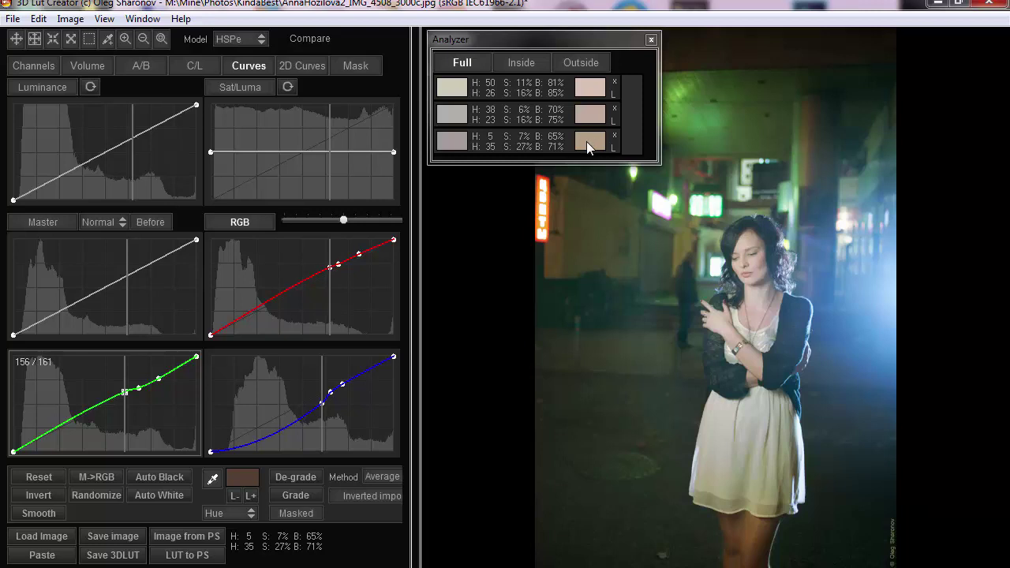
left_click_drag(588, 141, 592, 137)
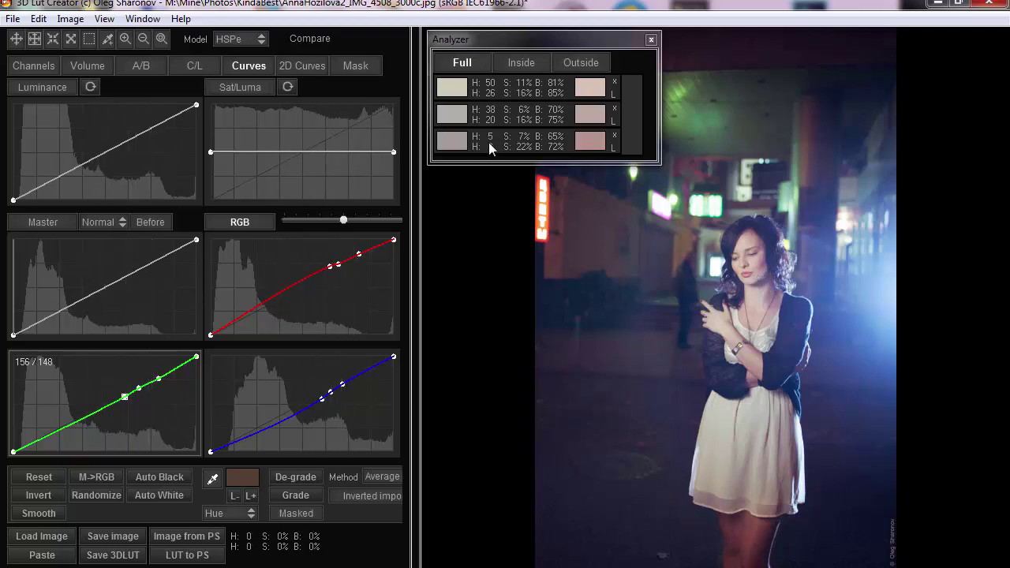
left_click_drag(588, 139, 589, 149)
Step: Compare with the original, then darken the third skin sample in Luminance mode
left_click(246, 221)
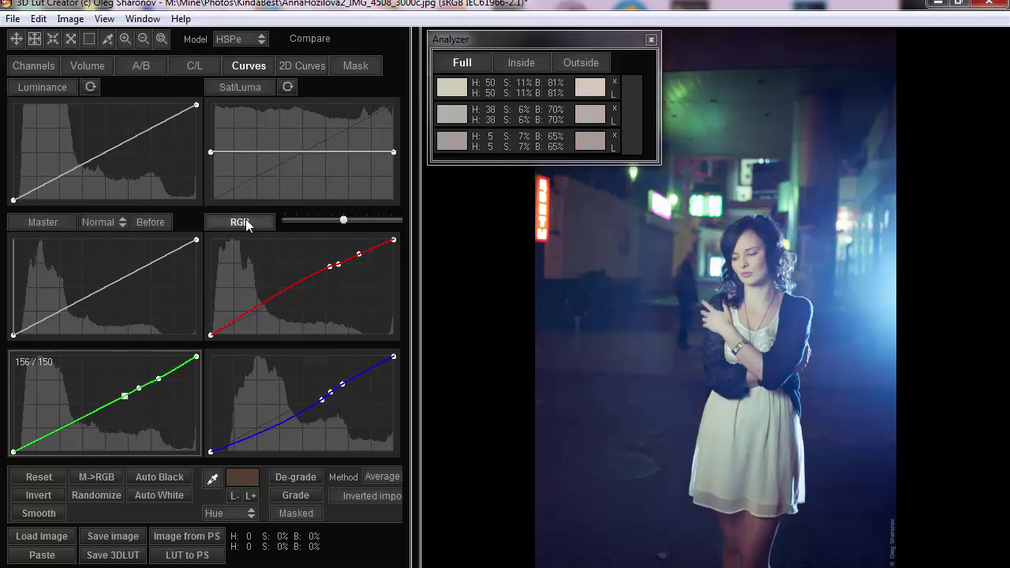
left_click(245, 221)
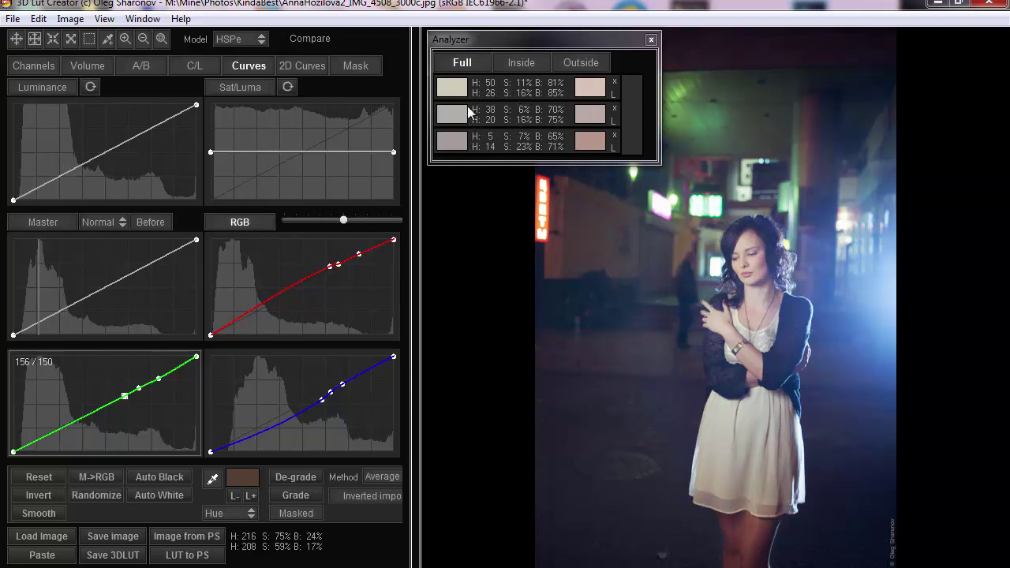
left_click(229, 512)
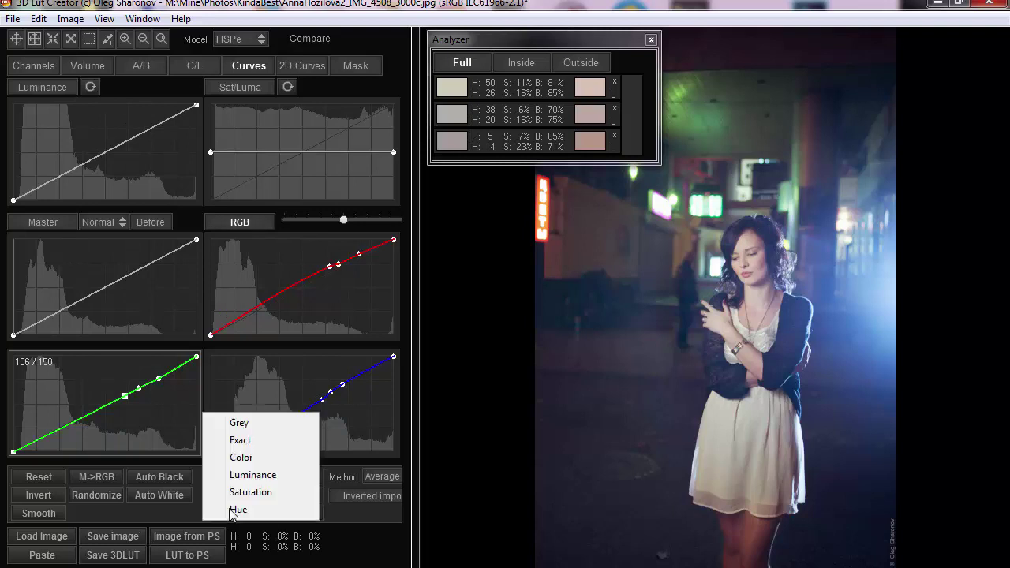
left_click(268, 479)
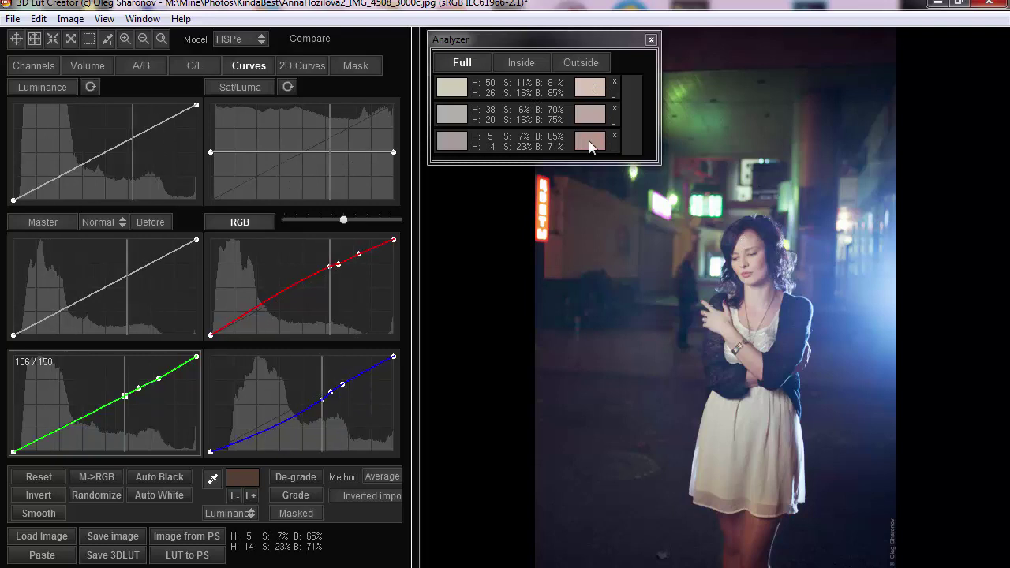
left_click_drag(586, 142, 586, 156)
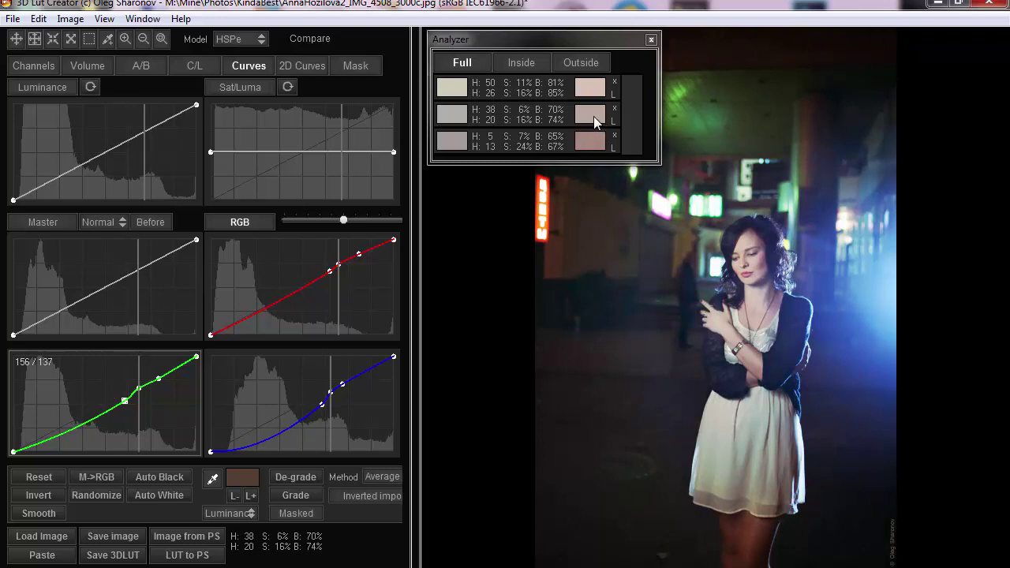
Step: Retune the second and first skin samples' target colours, ending back in Hue mode
left_click_drag(588, 115, 588, 153)
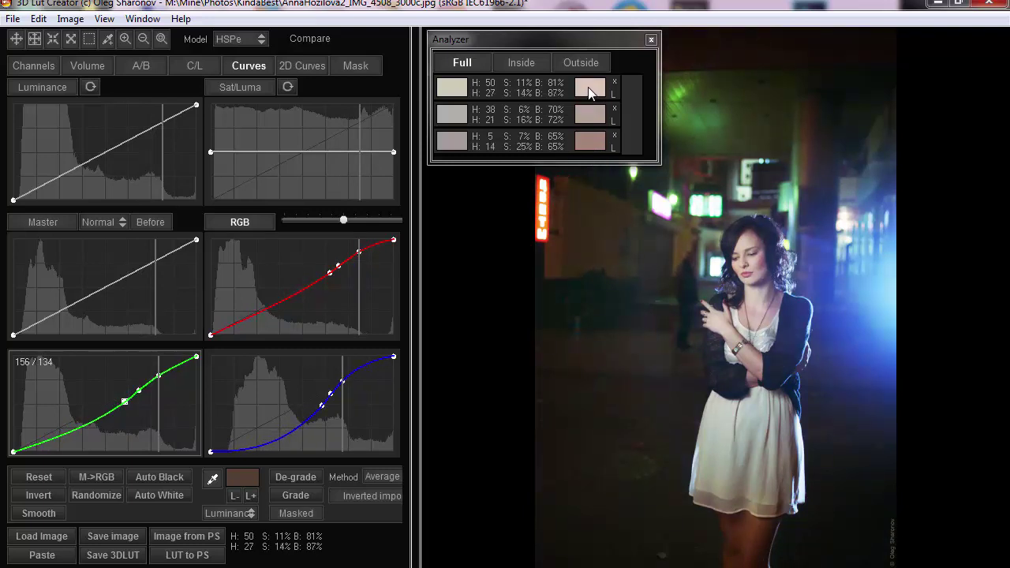
left_click_drag(589, 95, 588, 88)
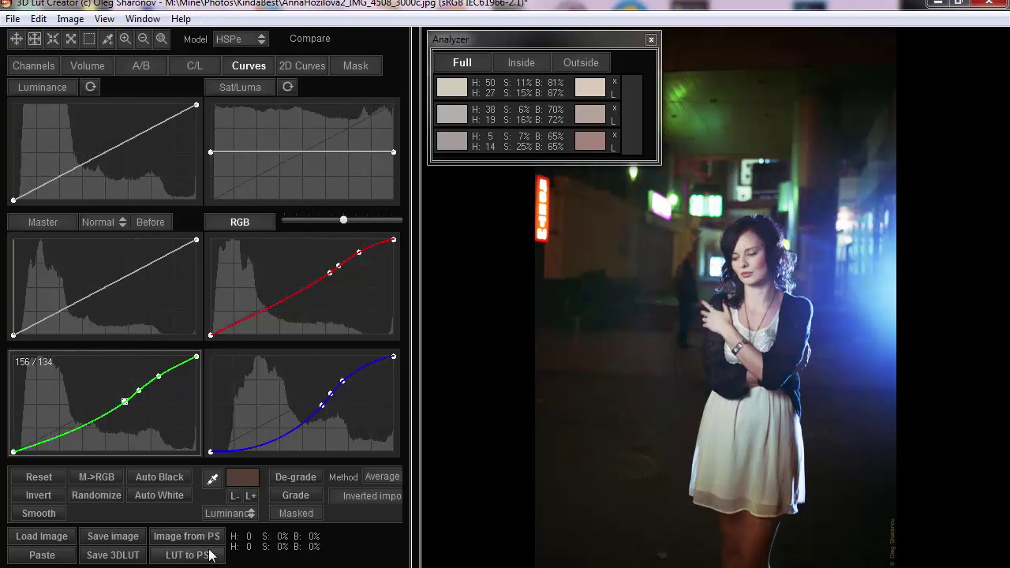
left_click(249, 508)
left_click(250, 491)
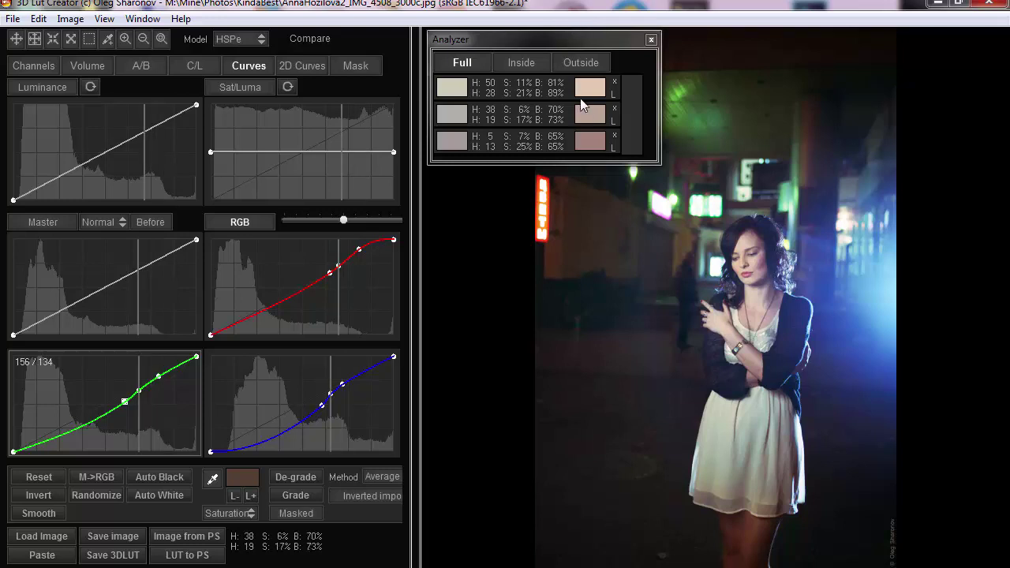
left_click(231, 512)
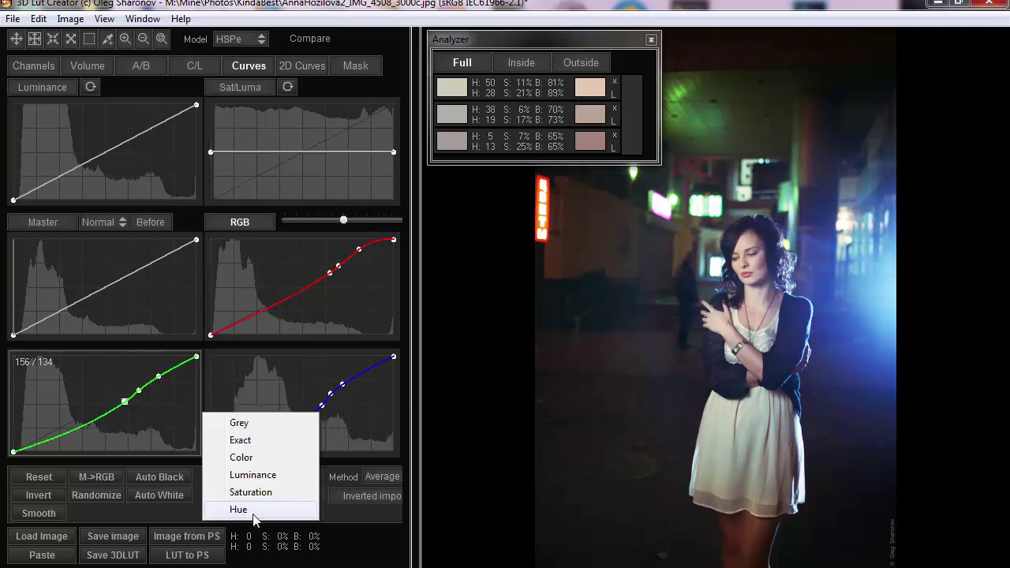
left_click(245, 511)
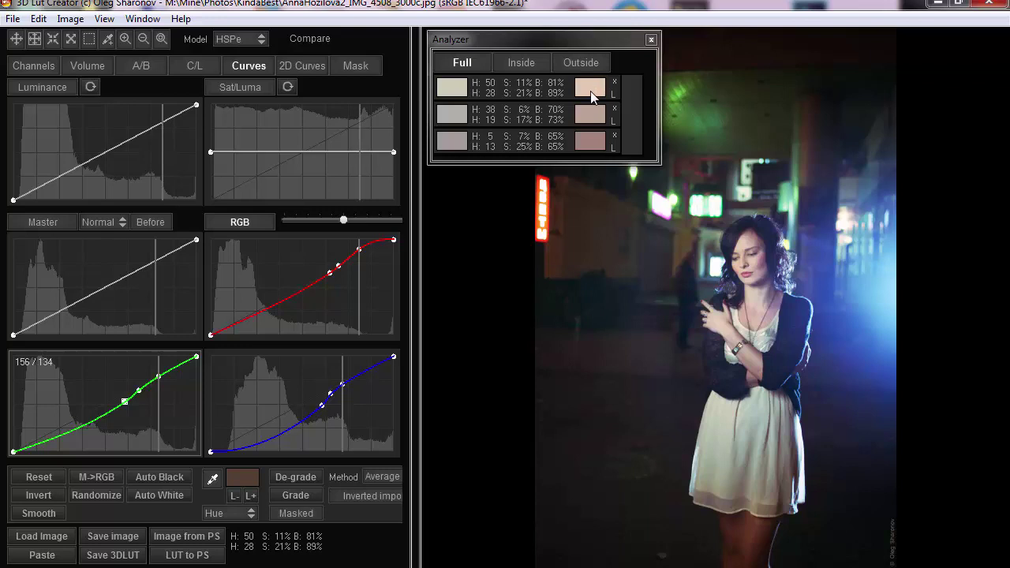
Step: Push the first sample's target toward red, compare before/after, and add a red-curve point
left_click_drag(590, 90, 590, 89)
scroll(590, 92, "up", 3)
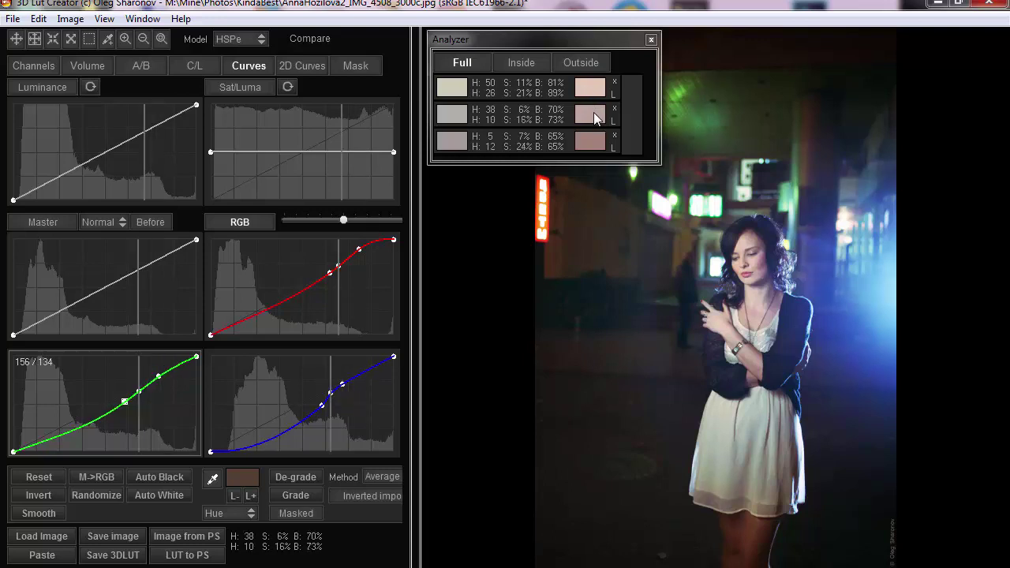
scroll(593, 117, "up", 2)
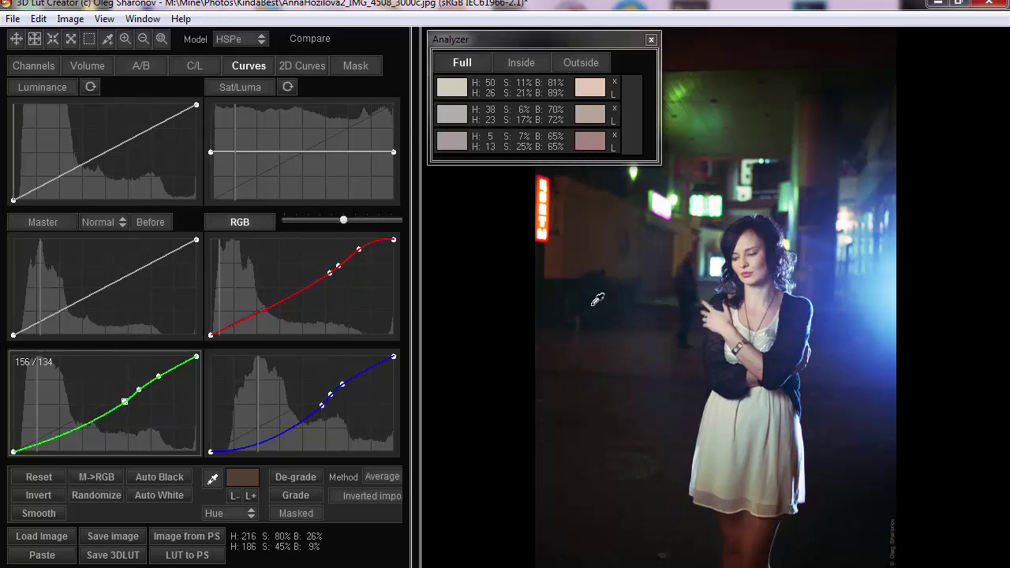
left_click(250, 223)
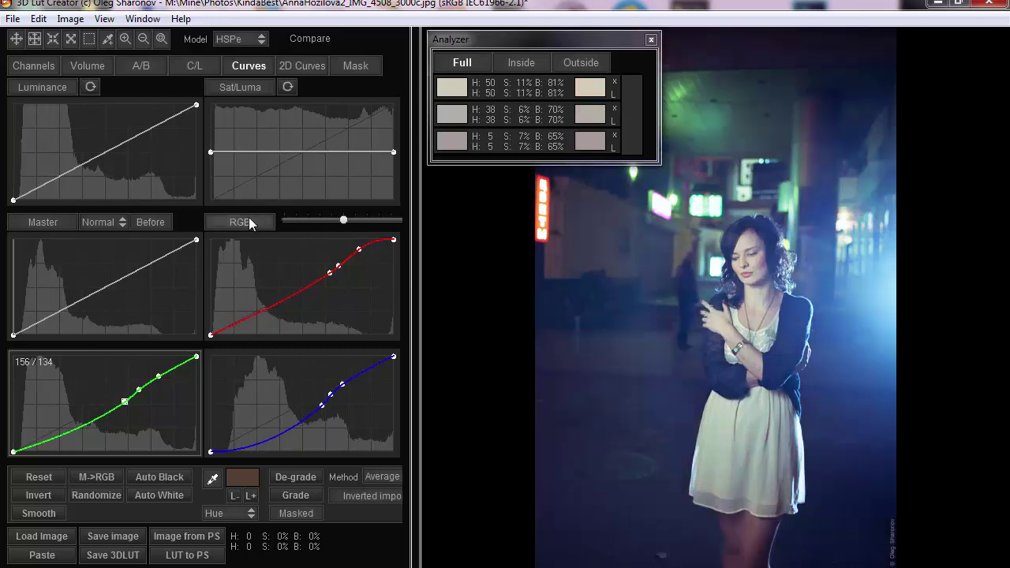
left_click(250, 223)
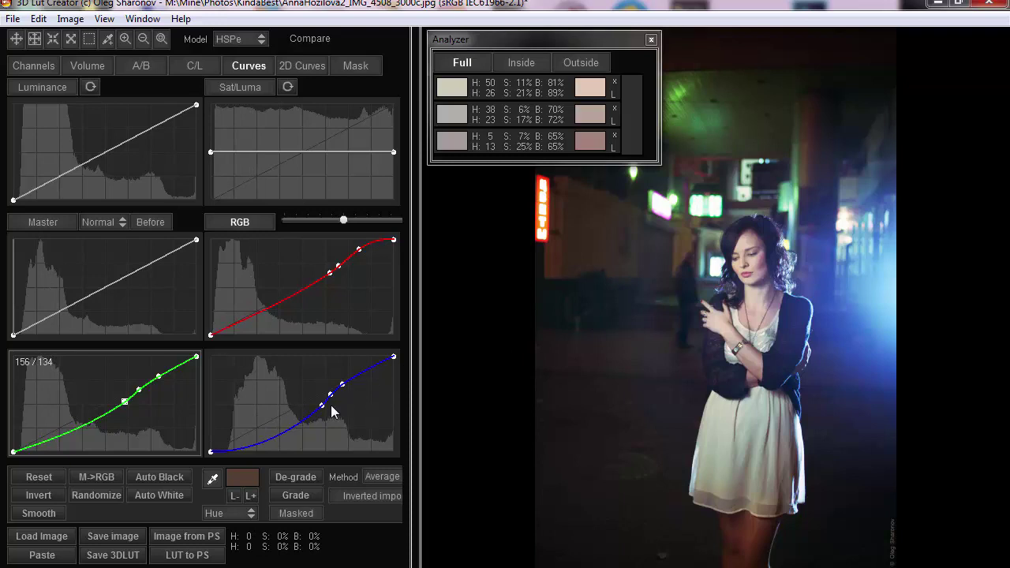
left_click(329, 272)
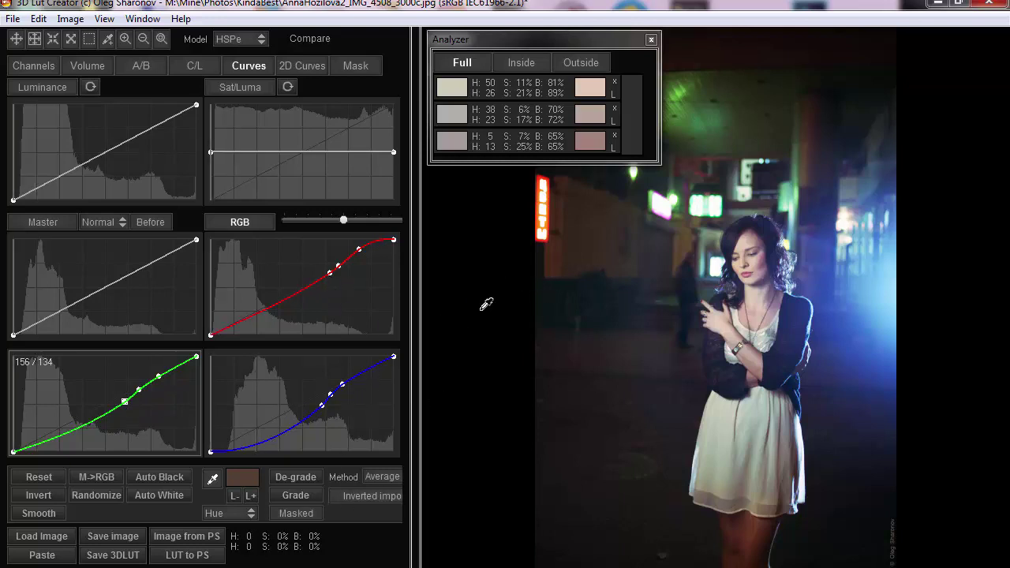
Step: Start a new preset with all settings reset, load the red-corset portrait, and clear old samples
left_click(13, 18)
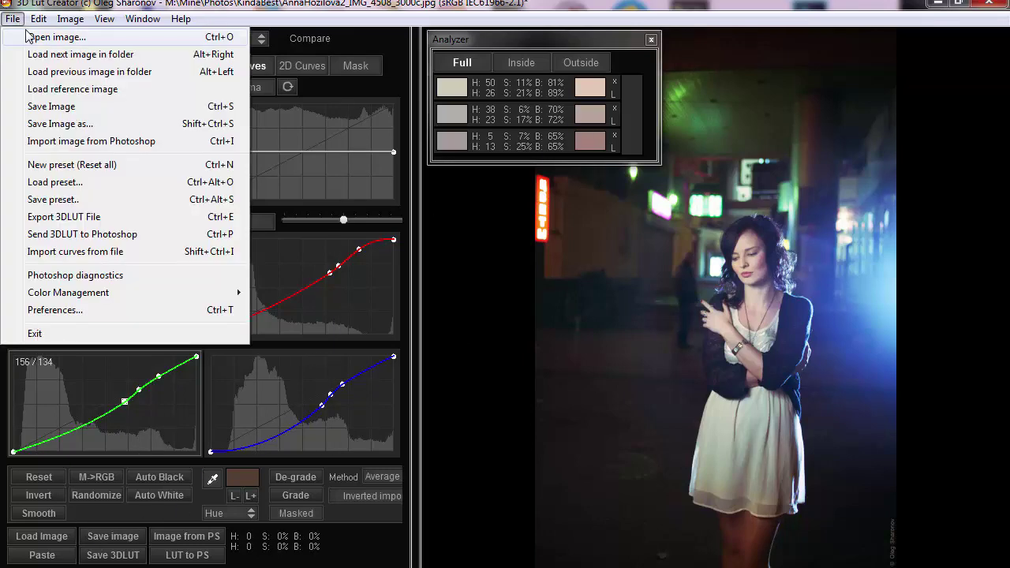
left_click(54, 167)
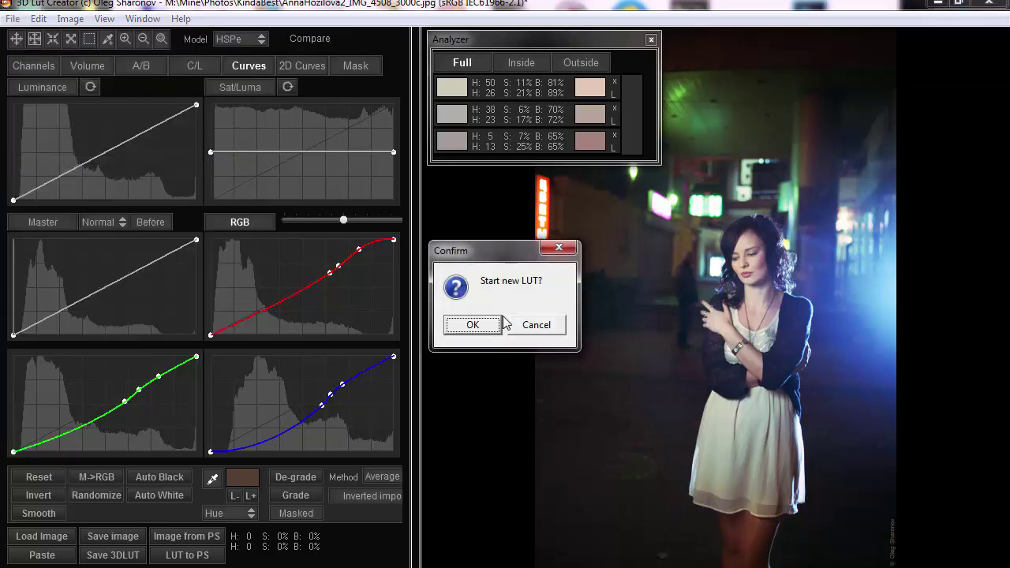
left_click(490, 327)
key("Left")
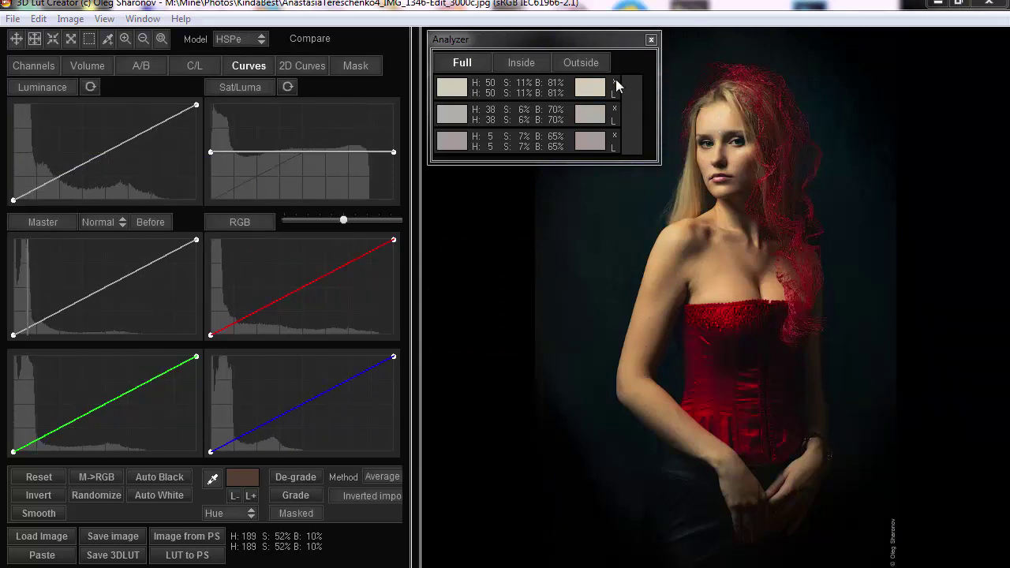
left_click(614, 82)
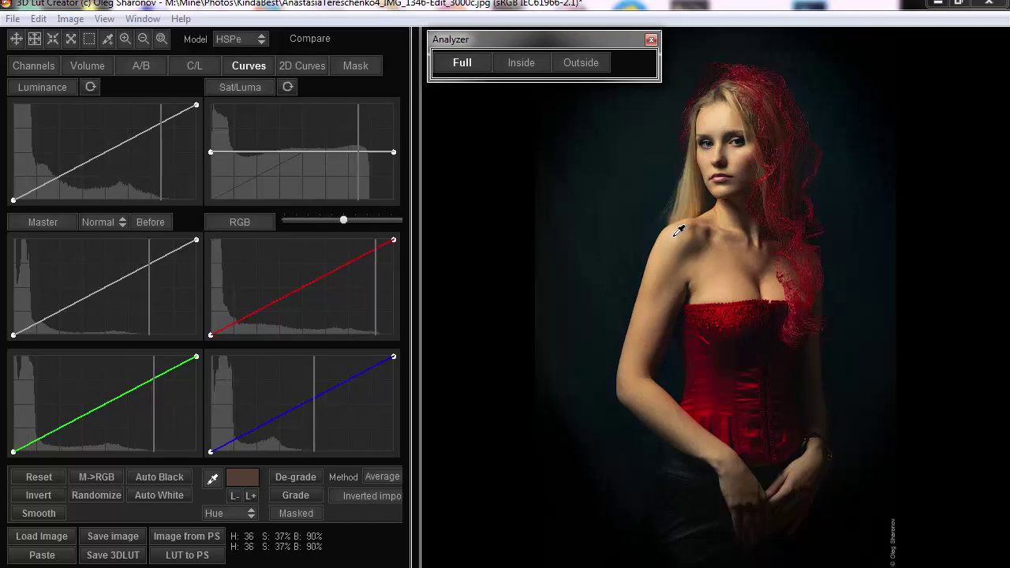
Step: Sample three skin tones: the corset model's shoulder and two spots on her arm
left_click(681, 232)
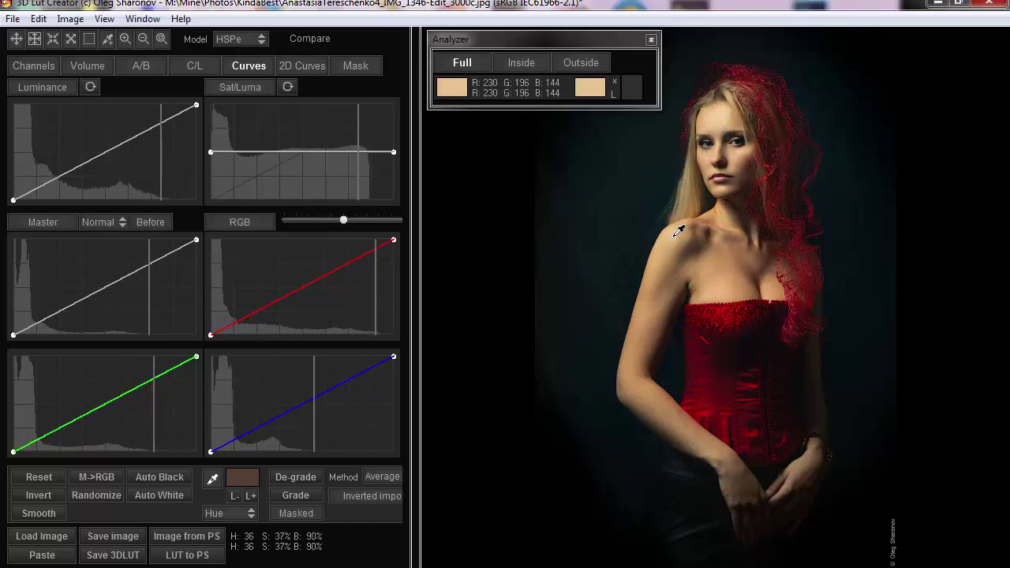
left_click(645, 326)
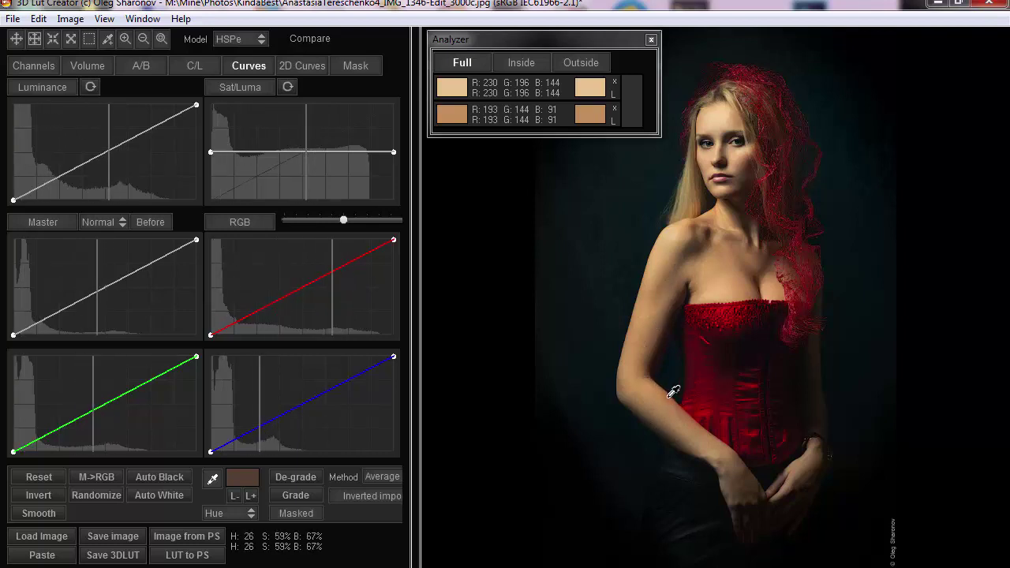
left_click(668, 285)
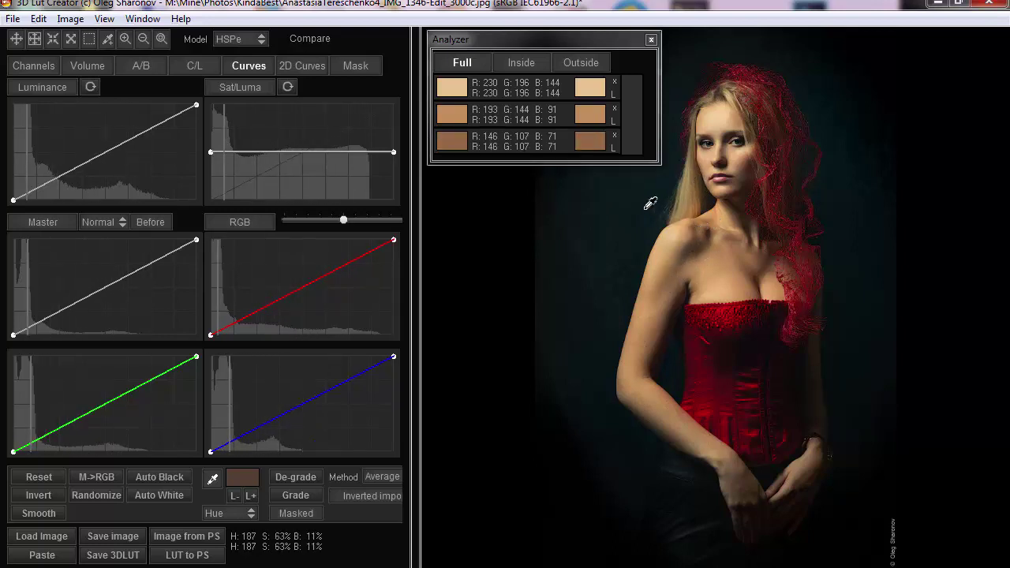
Step: Show the three new samples in HSV, reading H36, H31 and H29
left_click(518, 93)
left_click(528, 139)
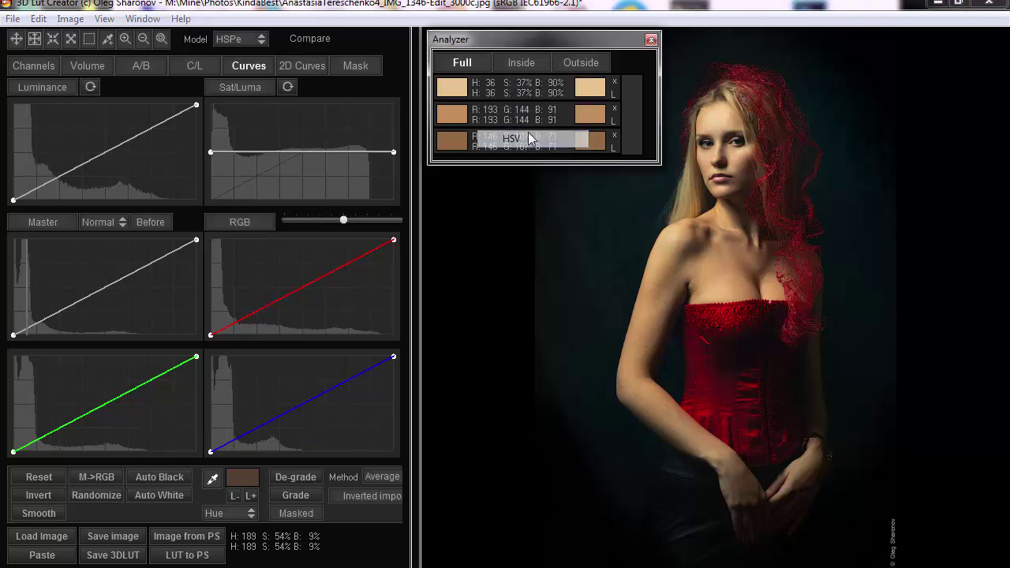
left_click(523, 116)
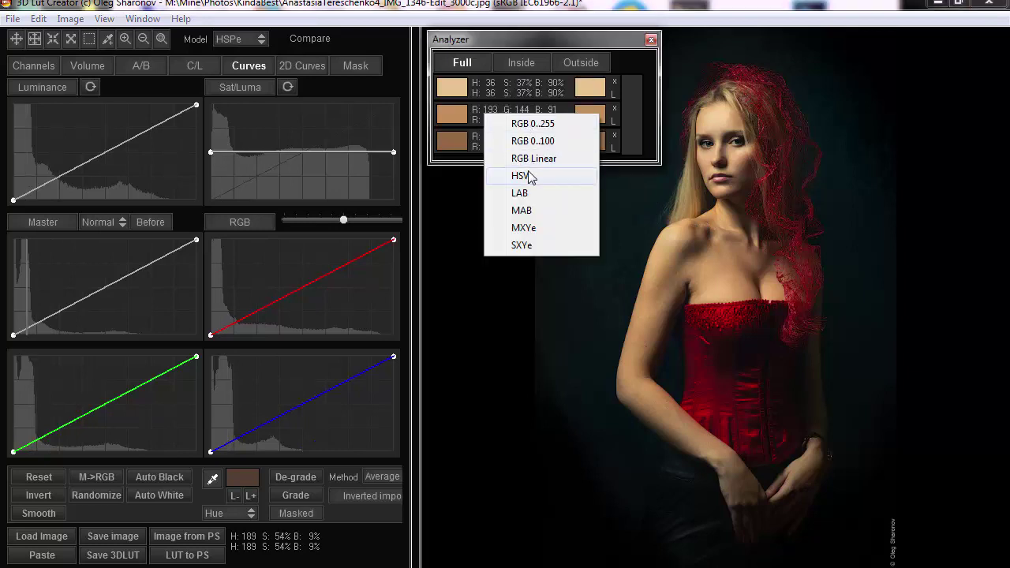
left_click(526, 173)
left_click(522, 146)
left_click(526, 197)
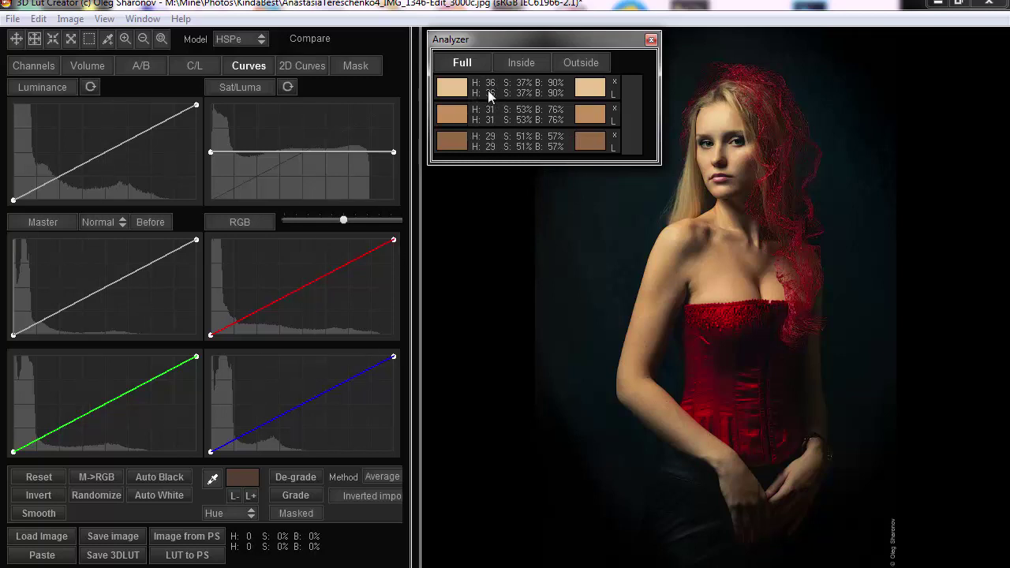
left_click(246, 511)
Step: In Hue mode, shift the mid and dark skin samples toward pink, comparing before/after
left_click(239, 509)
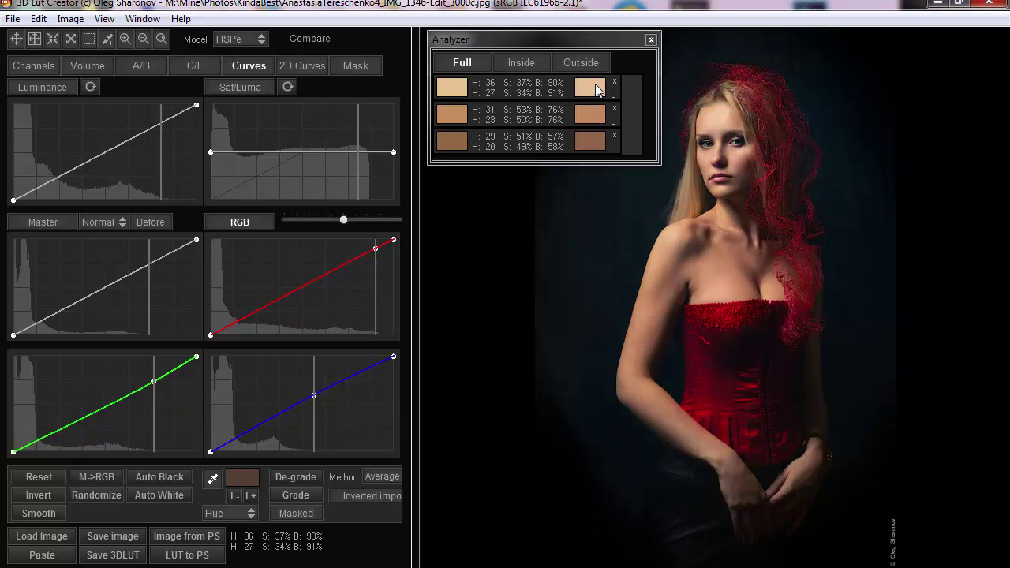
left_click_drag(589, 113, 593, 118)
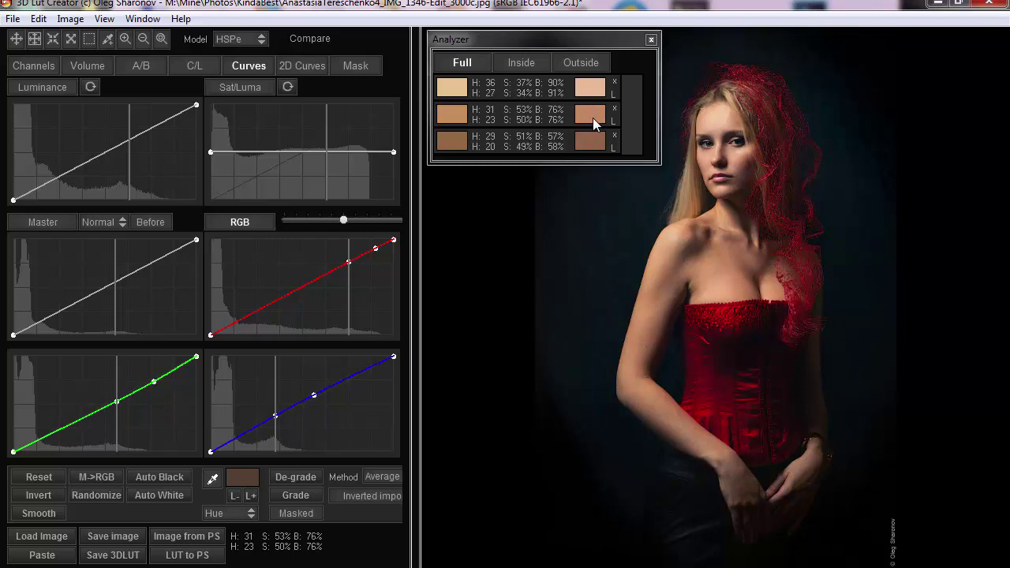
left_click_drag(591, 141, 593, 145)
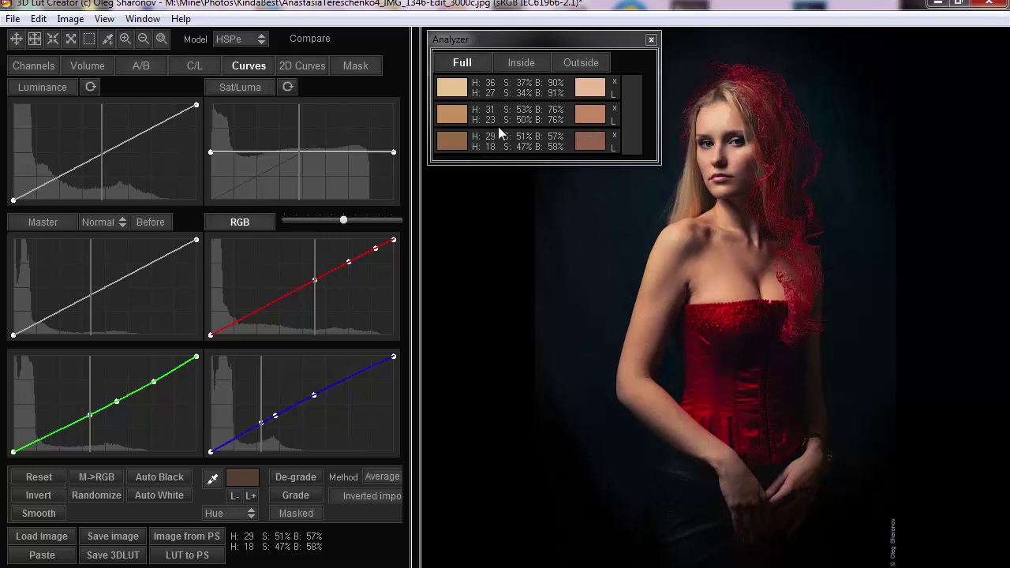
left_click(250, 222)
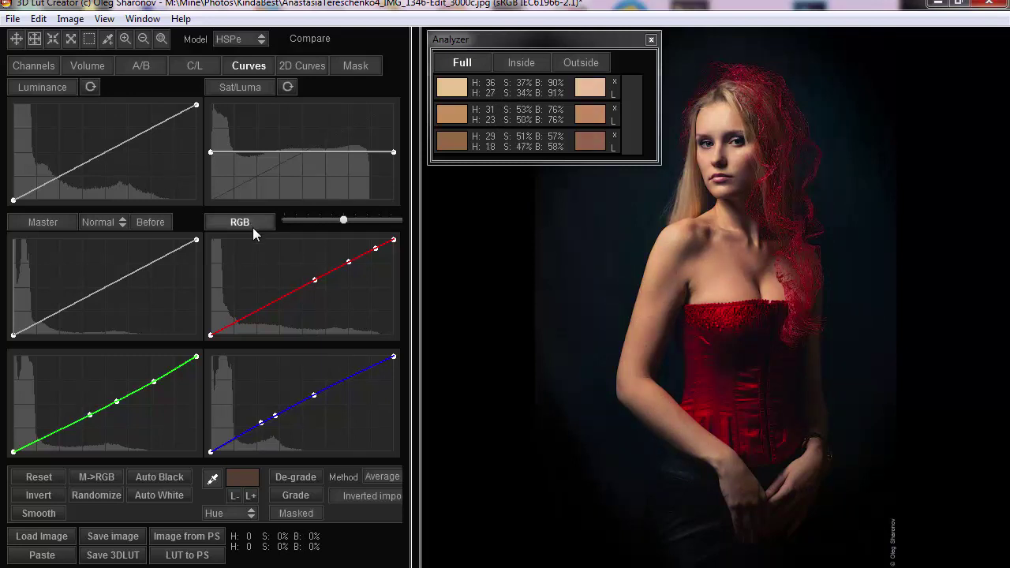
left_click(252, 224)
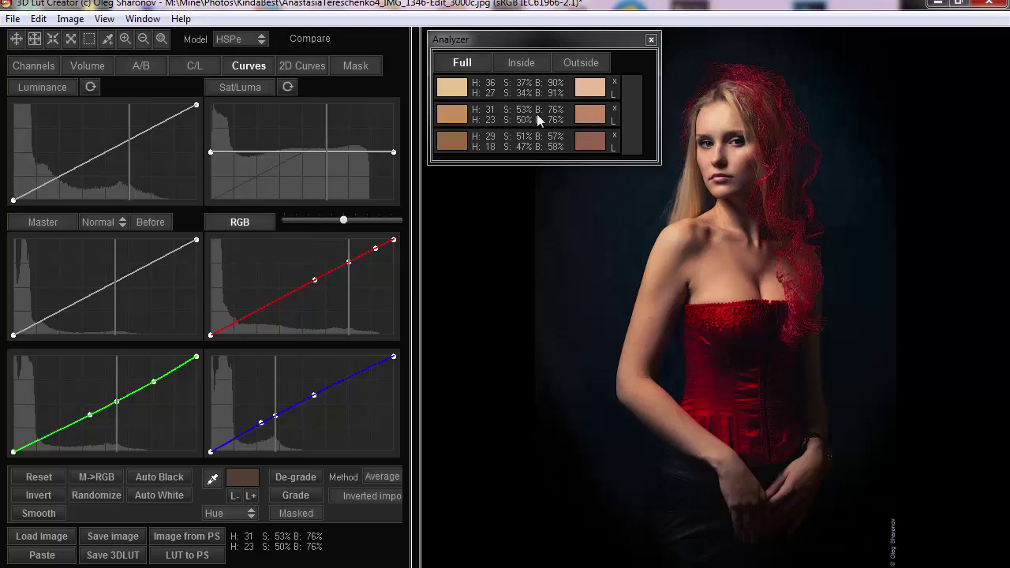
left_click(238, 509)
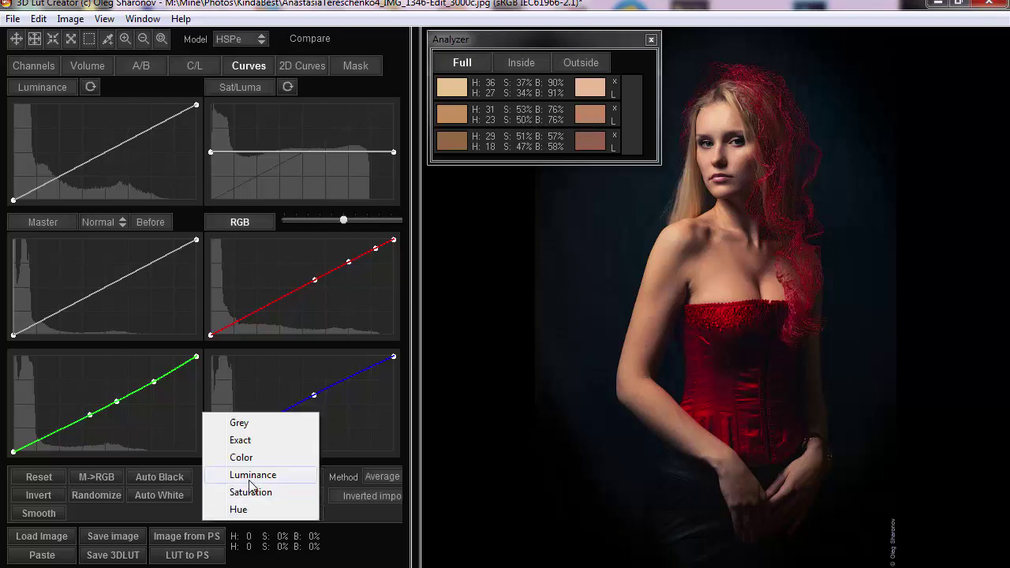
Step: Desaturate and slightly darken the skin samples in Saturation mode, bringing the darkest to H19 S48% B56%
left_click(256, 489)
mouse_move(589, 115)
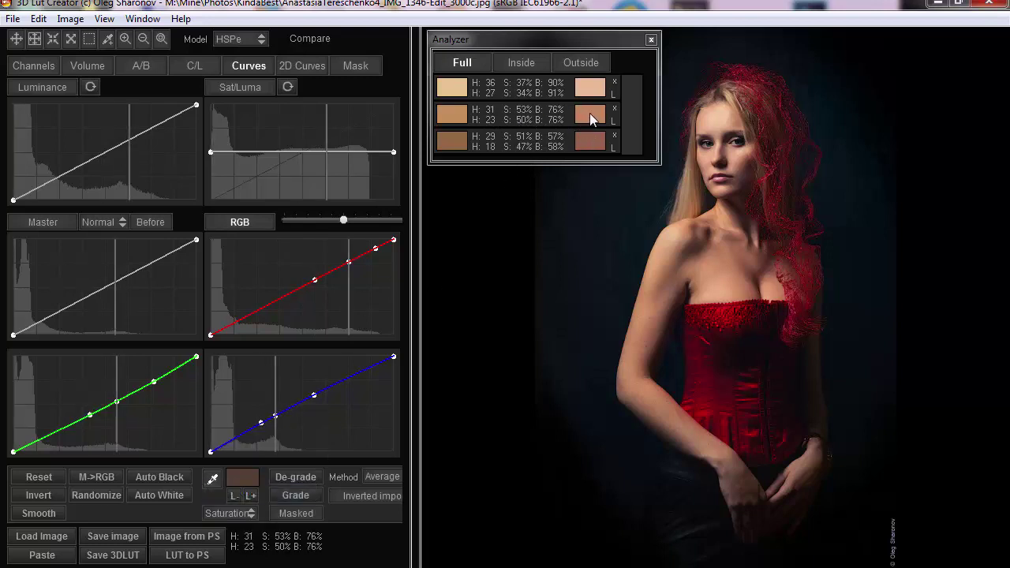
left_click_drag(589, 112, 598, 145)
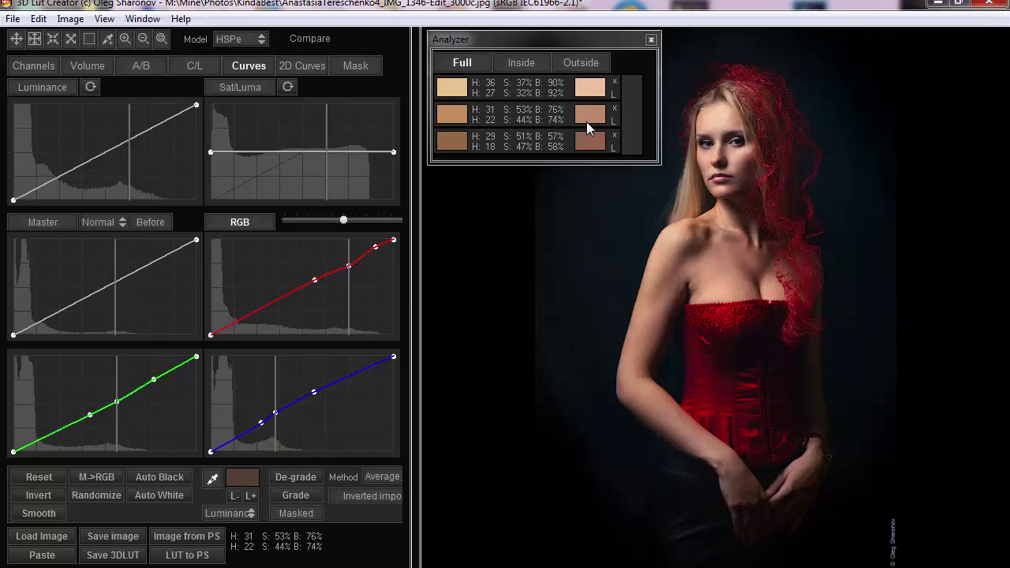
mouse_move(583, 114)
left_mouse_down()
mouse_move(586, 157)
mouse_move(577, 148)
left_mouse_up()
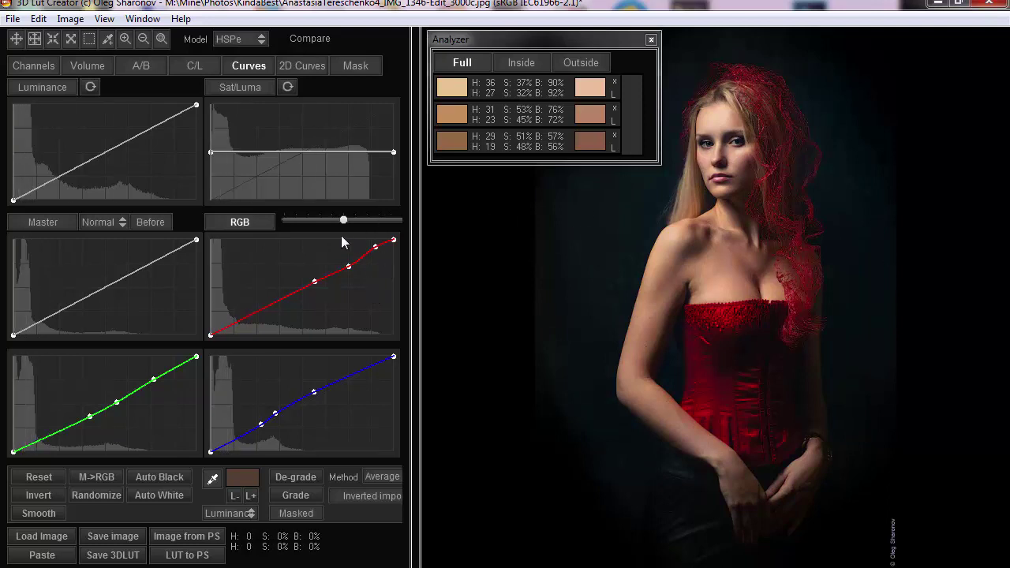
left_click(220, 514)
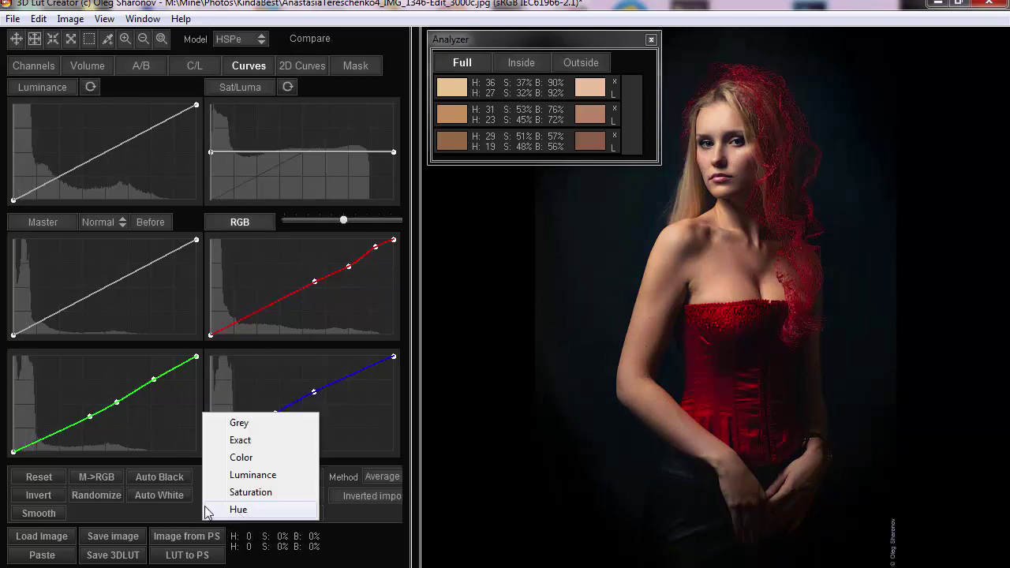
left_click(193, 511)
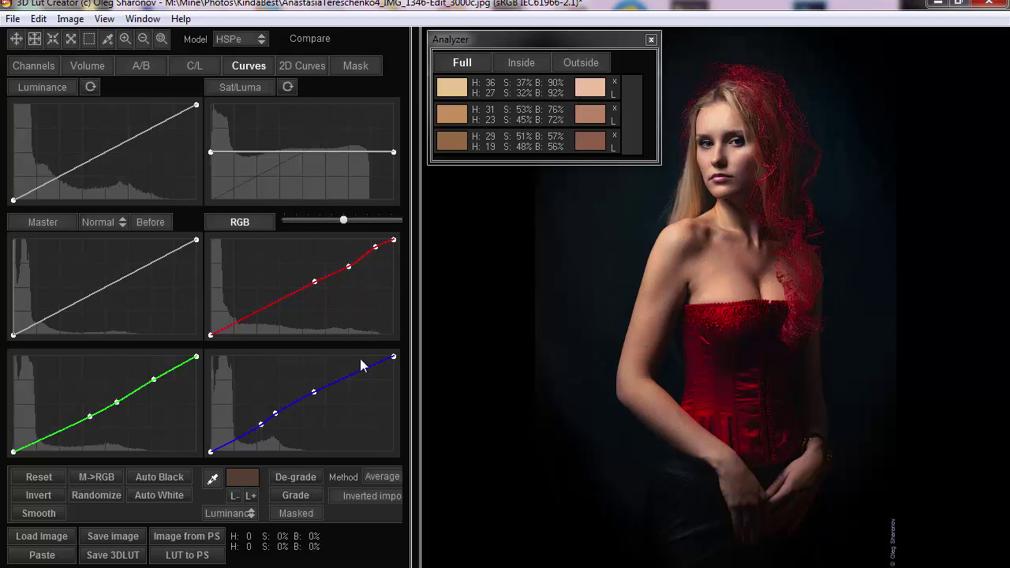
left_click_drag(306, 394, 309, 393)
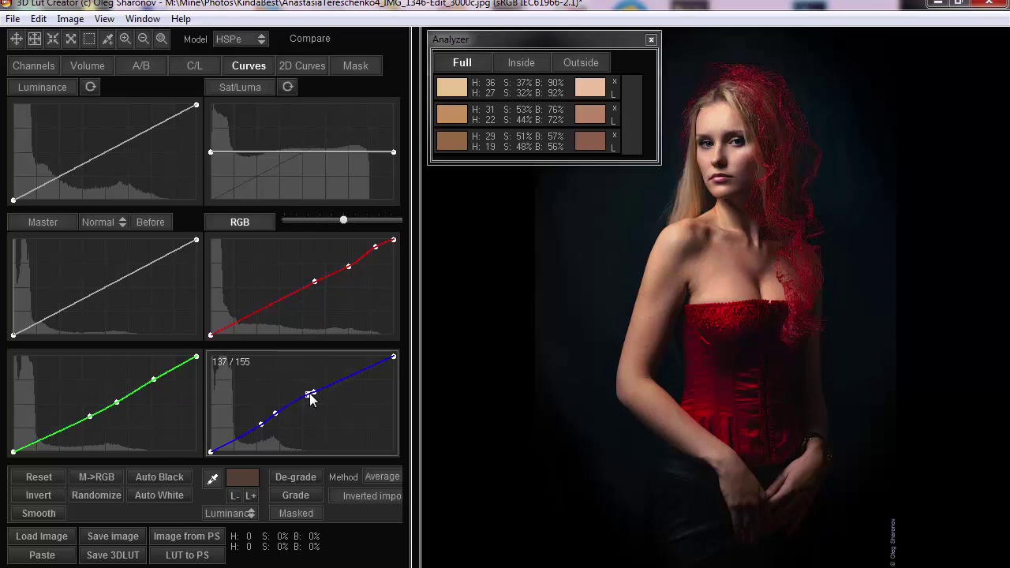
mouse_move(310, 394)
left_mouse_down()
mouse_move(313, 384)
mouse_move(311, 399)
left_mouse_up()
left_click_drag(311, 399, 304, 380)
right_click(303, 379)
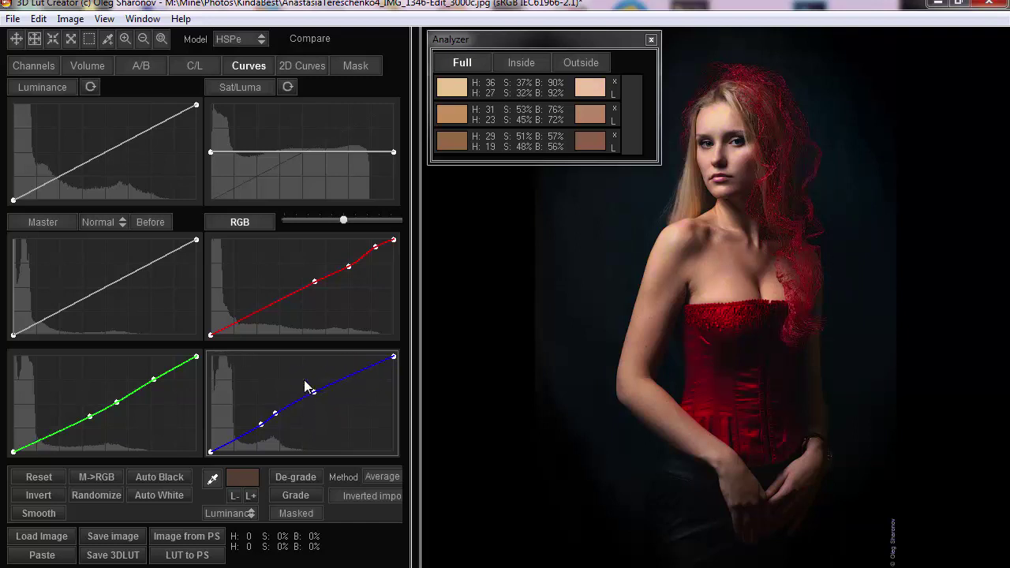